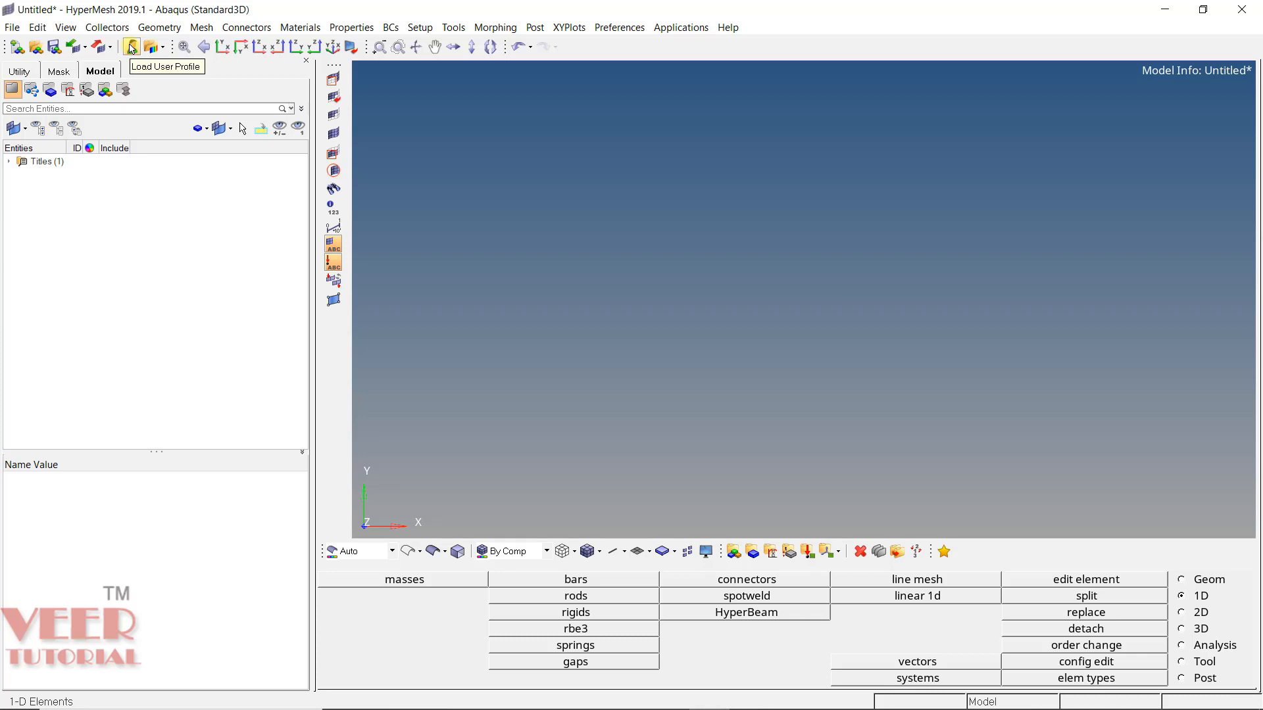
- Load the Abaqus user profile with the Standard3D template
{"action": "left_click", "coordinate": [132, 48]}
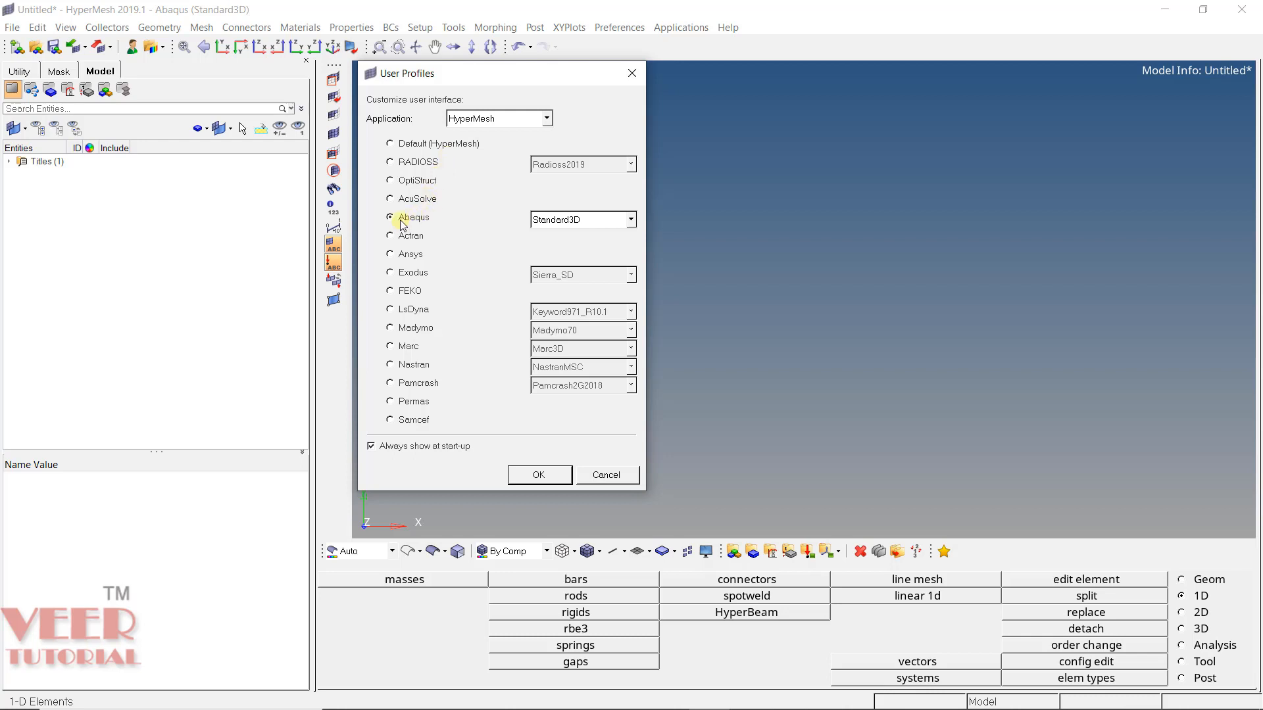
{"action": "left_click", "coordinate": [596, 221]}
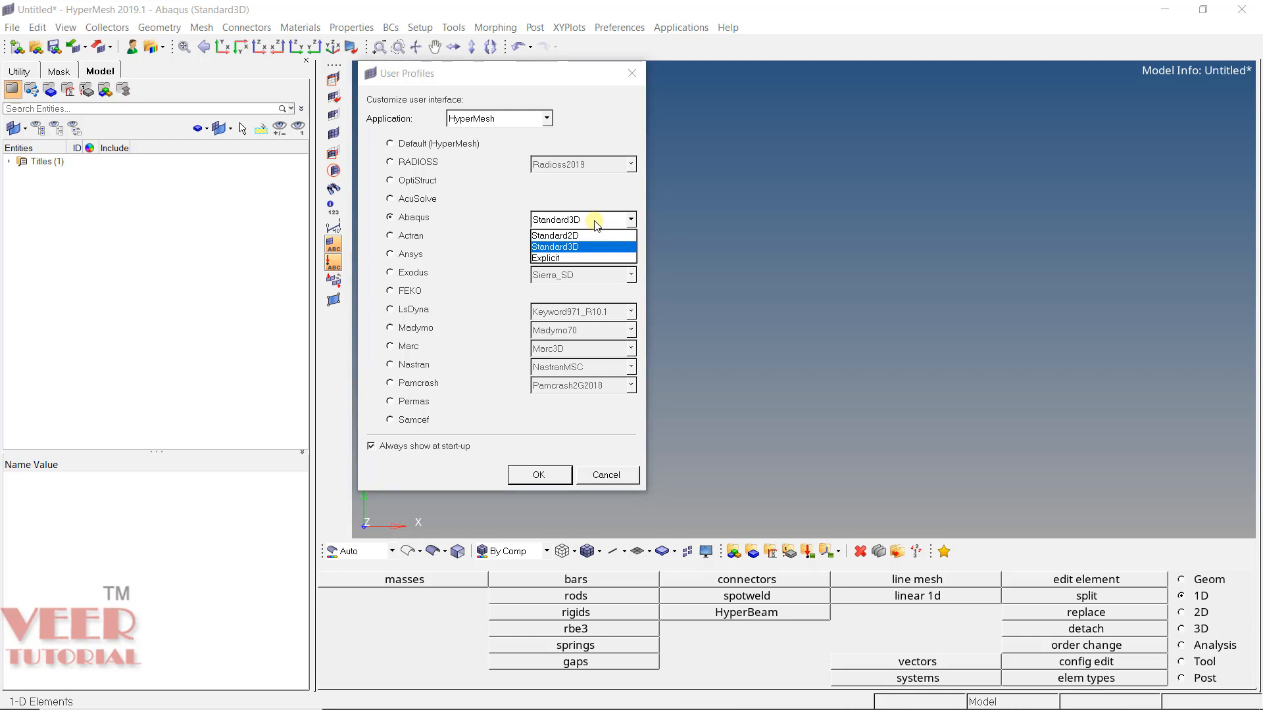
{"action": "left_click", "coordinate": [569, 248]}
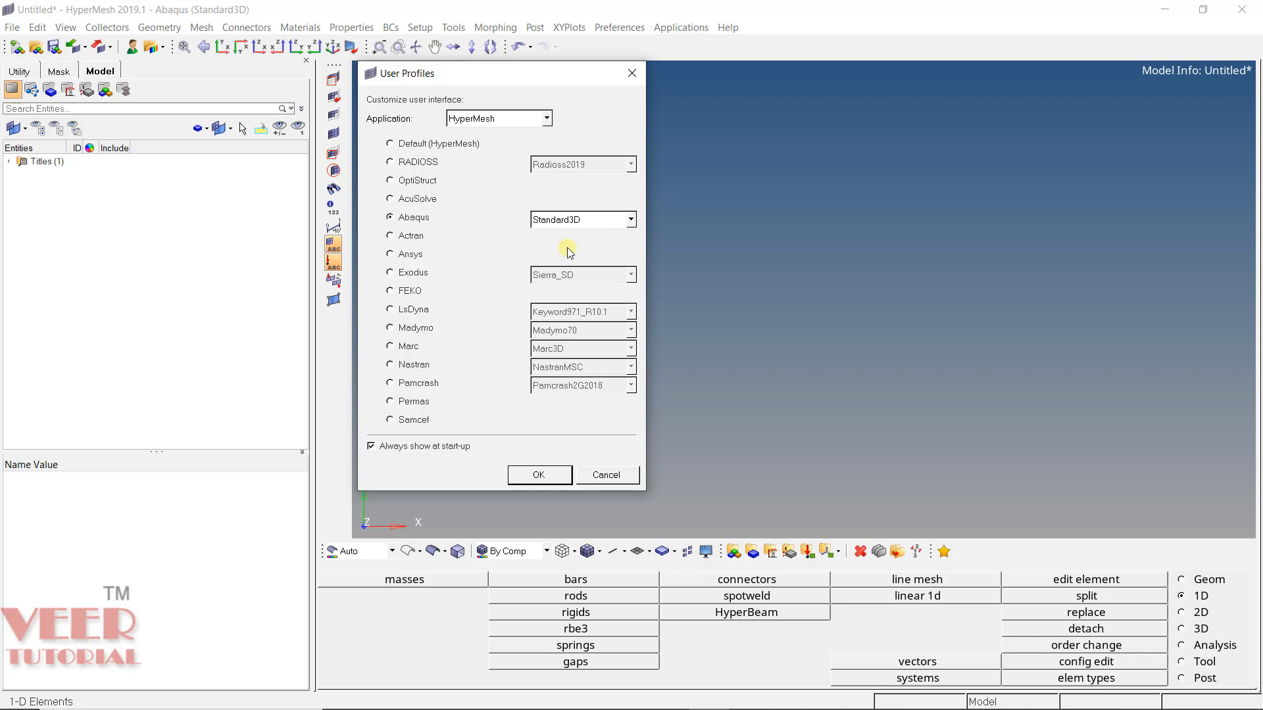
{"action": "left_click", "coordinate": [536, 474]}
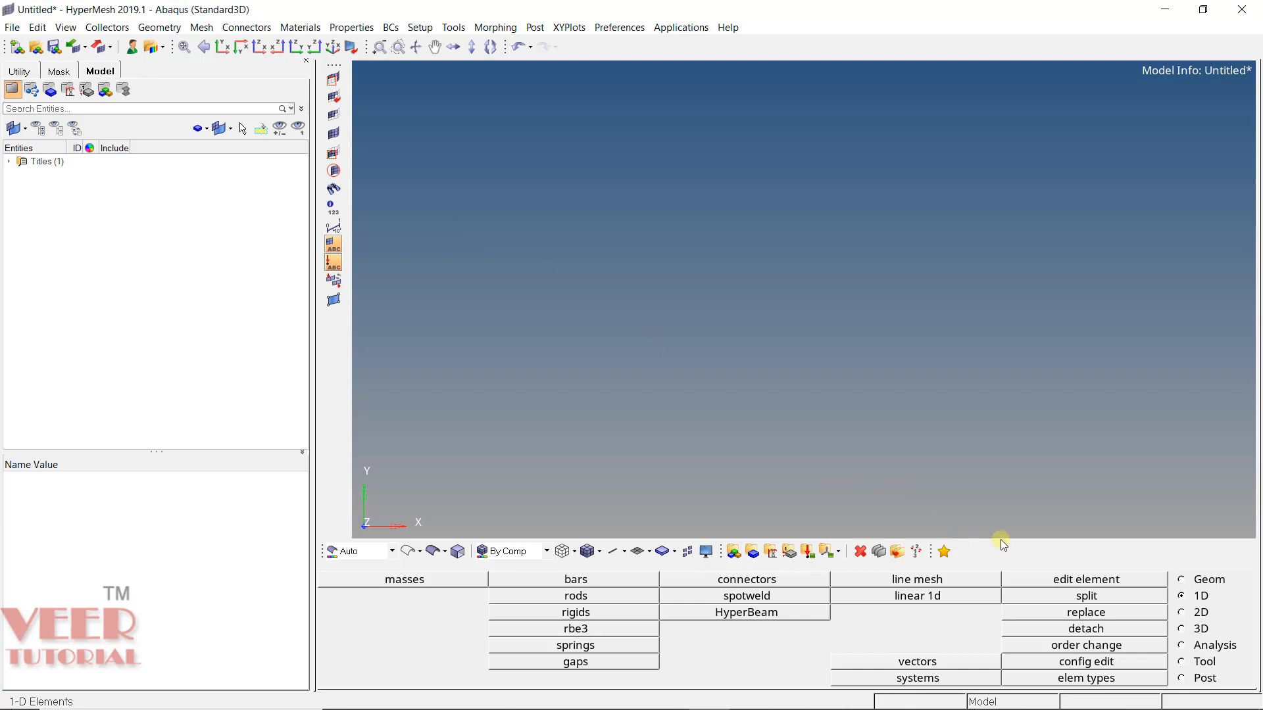
- Create a node at the origin with x, y and z set to 0
{"action": "left_click", "coordinate": [1180, 582]}
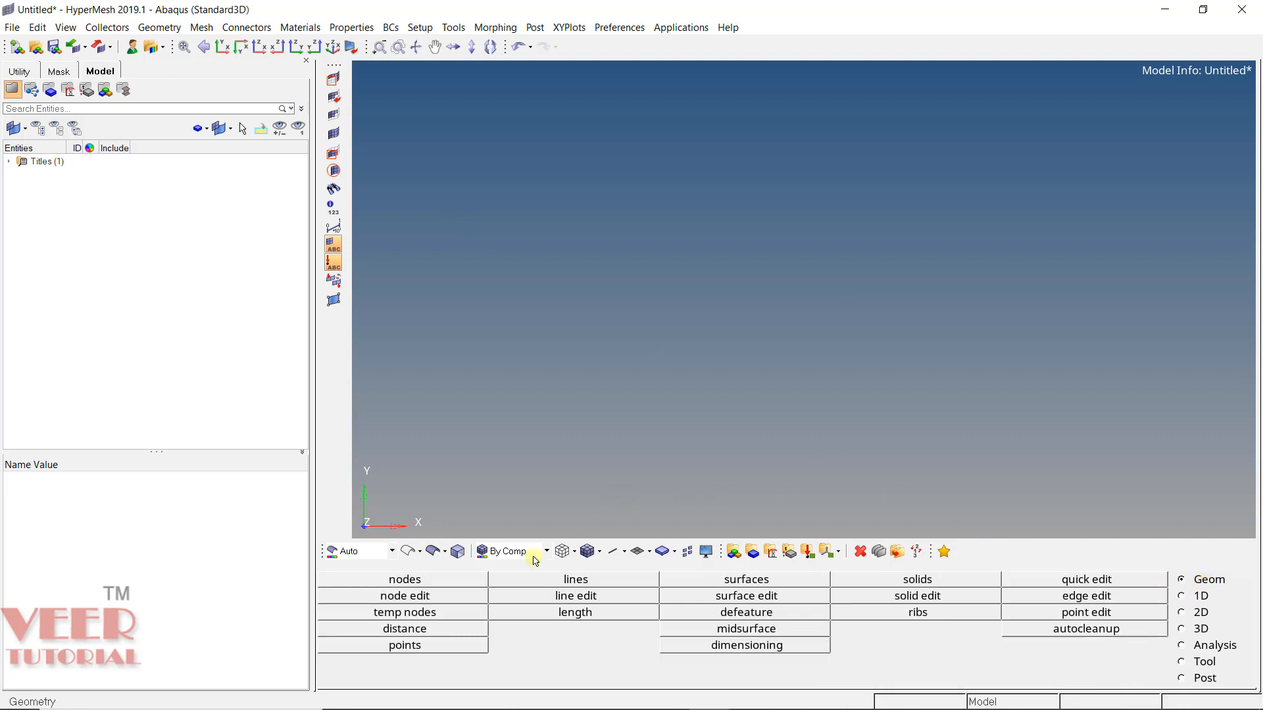
{"action": "left_click", "coordinate": [396, 581]}
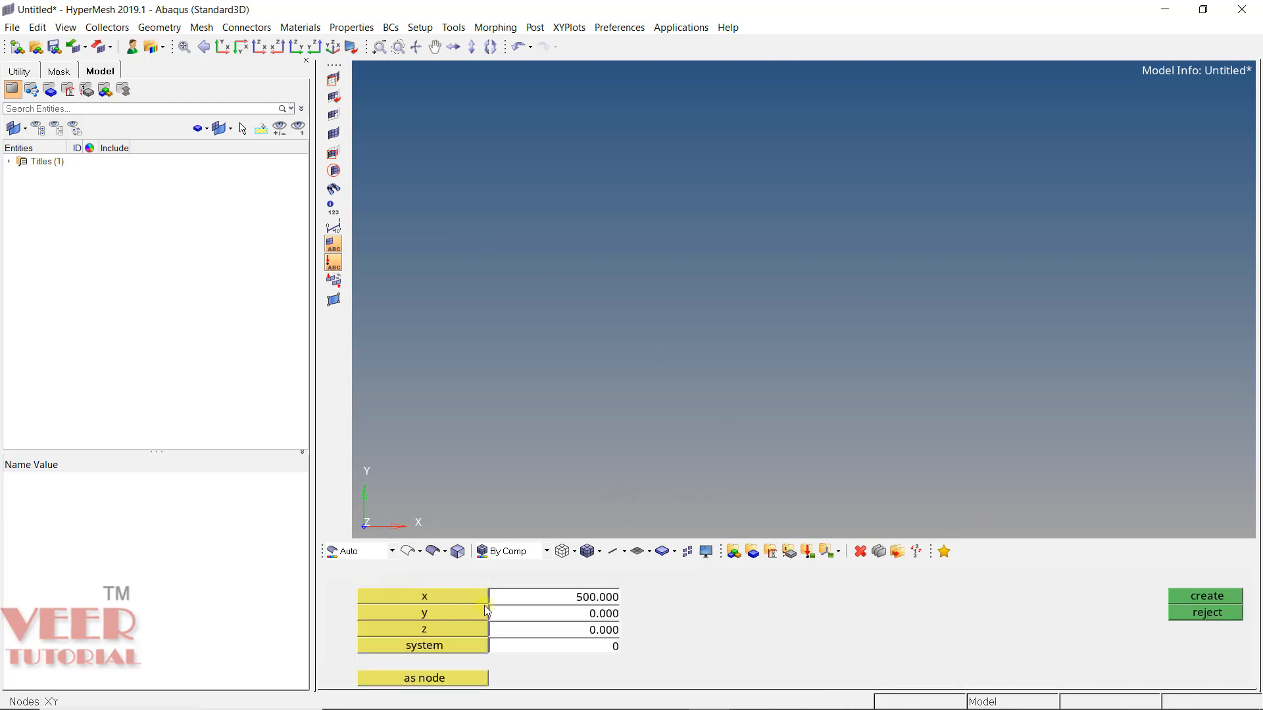
{"action": "left_click", "coordinate": [580, 599]}
{"action": "type", "text": "0"}
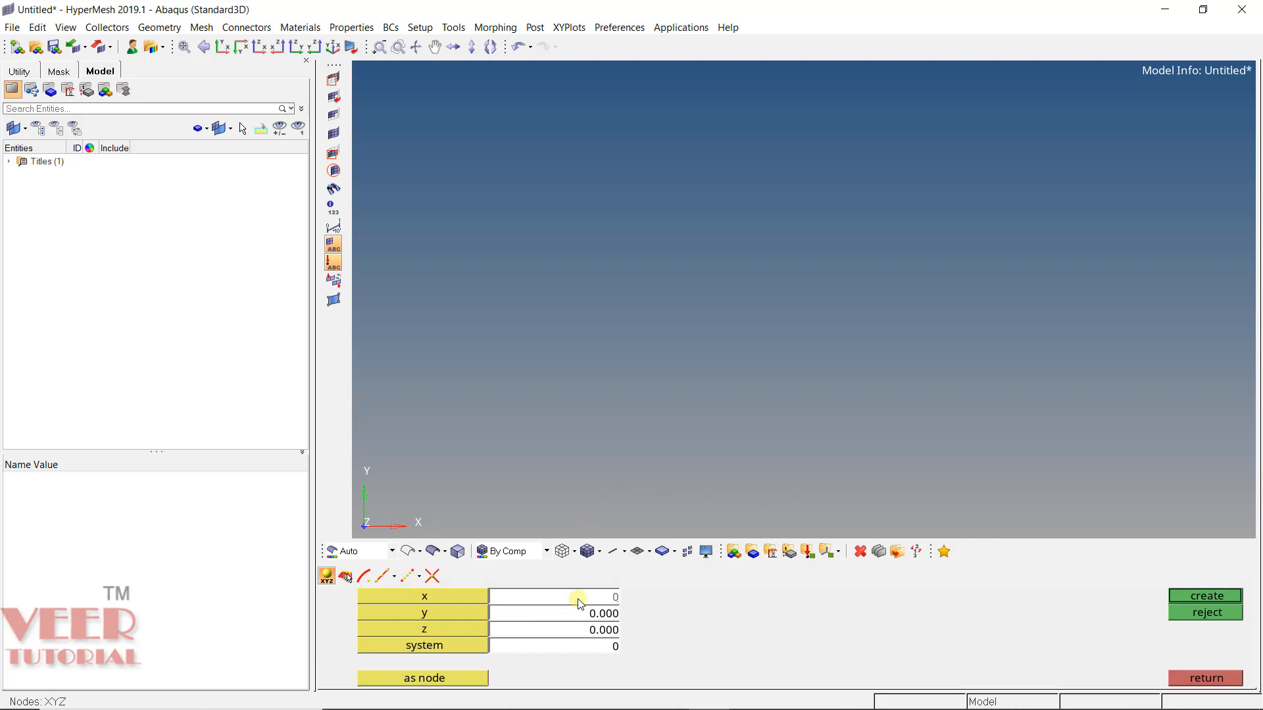
{"action": "left_click", "coordinate": [687, 649]}
{"action": "left_click", "coordinate": [1221, 595]}
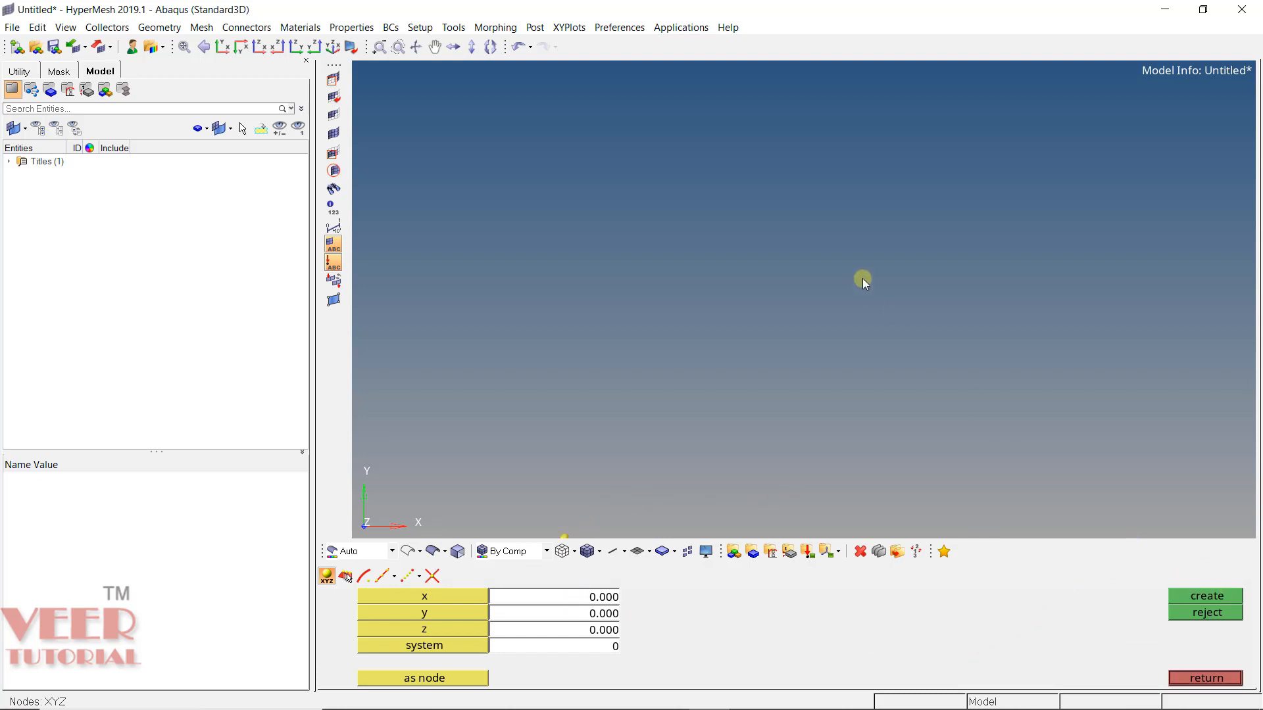
{"action": "key", "text": "f"}
- Create a second node at x = 500, keeping y and z at 0
{"action": "left_click", "coordinate": [598, 600]}
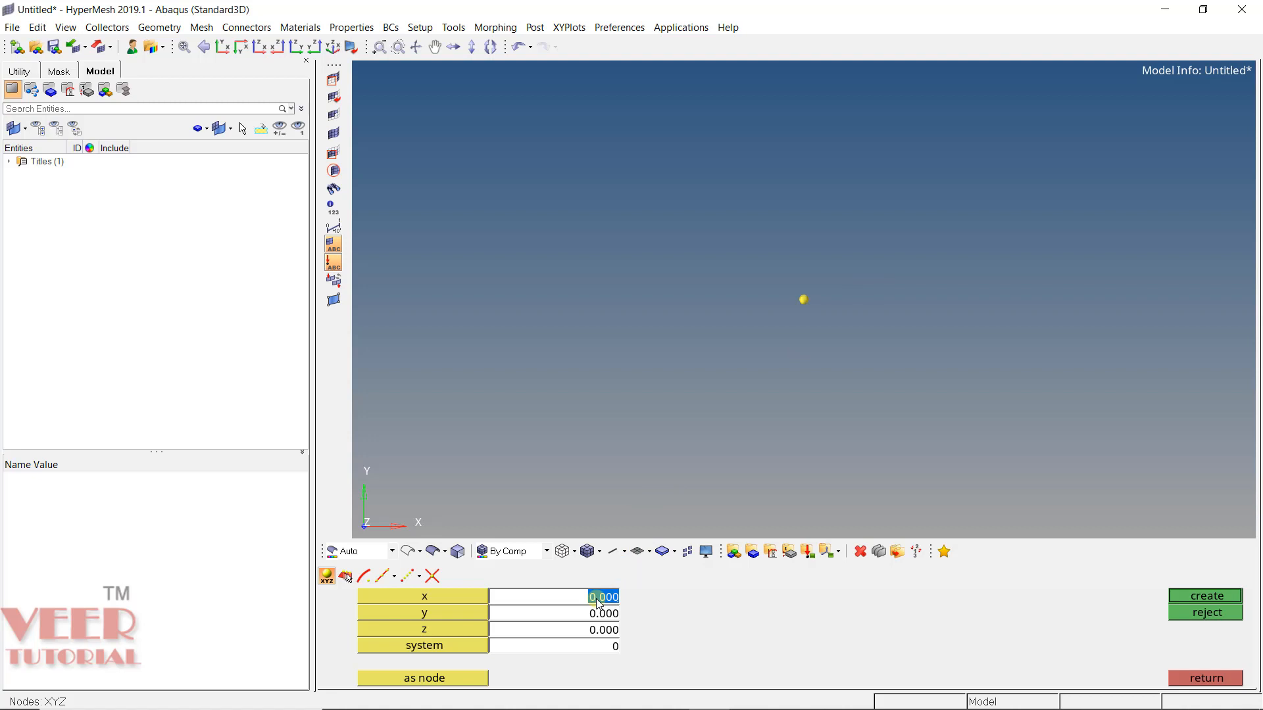
{"action": "type", "text": "500"}
{"action": "left_click", "coordinate": [866, 681]}
{"action": "left_click", "coordinate": [1197, 596]}
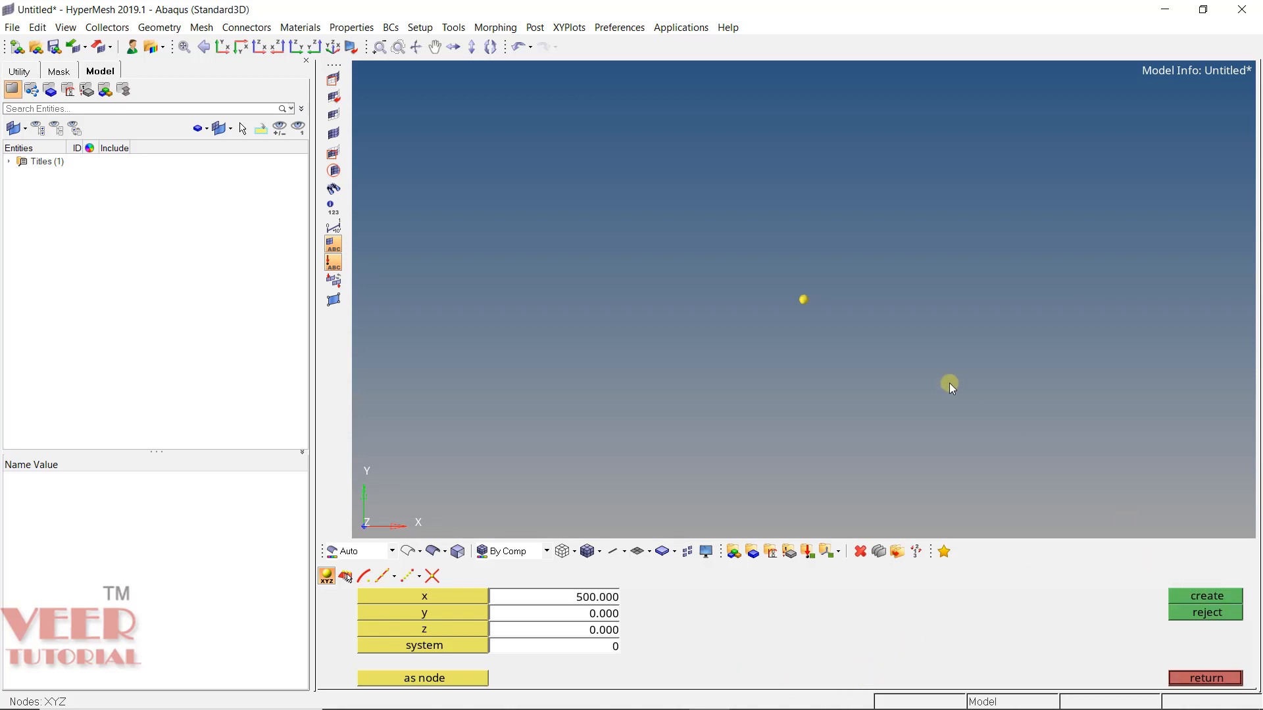
{"action": "key", "text": "f"}
{"action": "left_click", "coordinate": [1206, 678]}
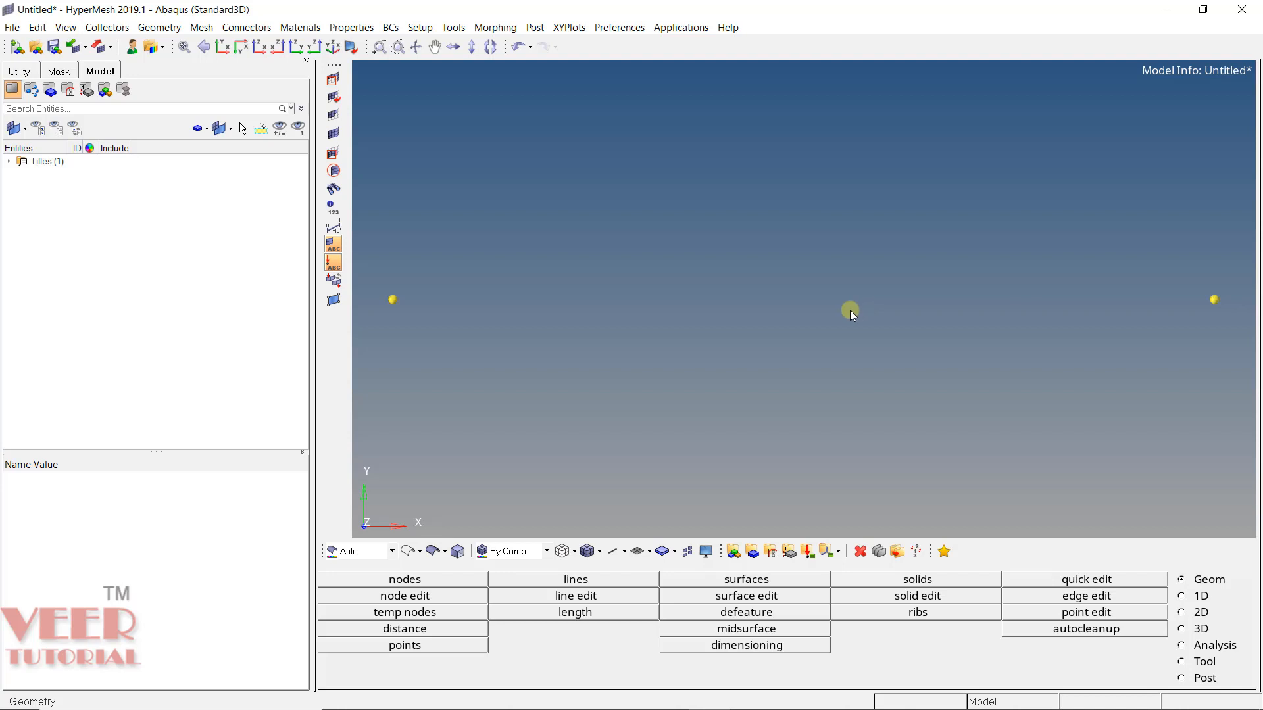
{"action": "left_click", "coordinate": [1196, 597]}
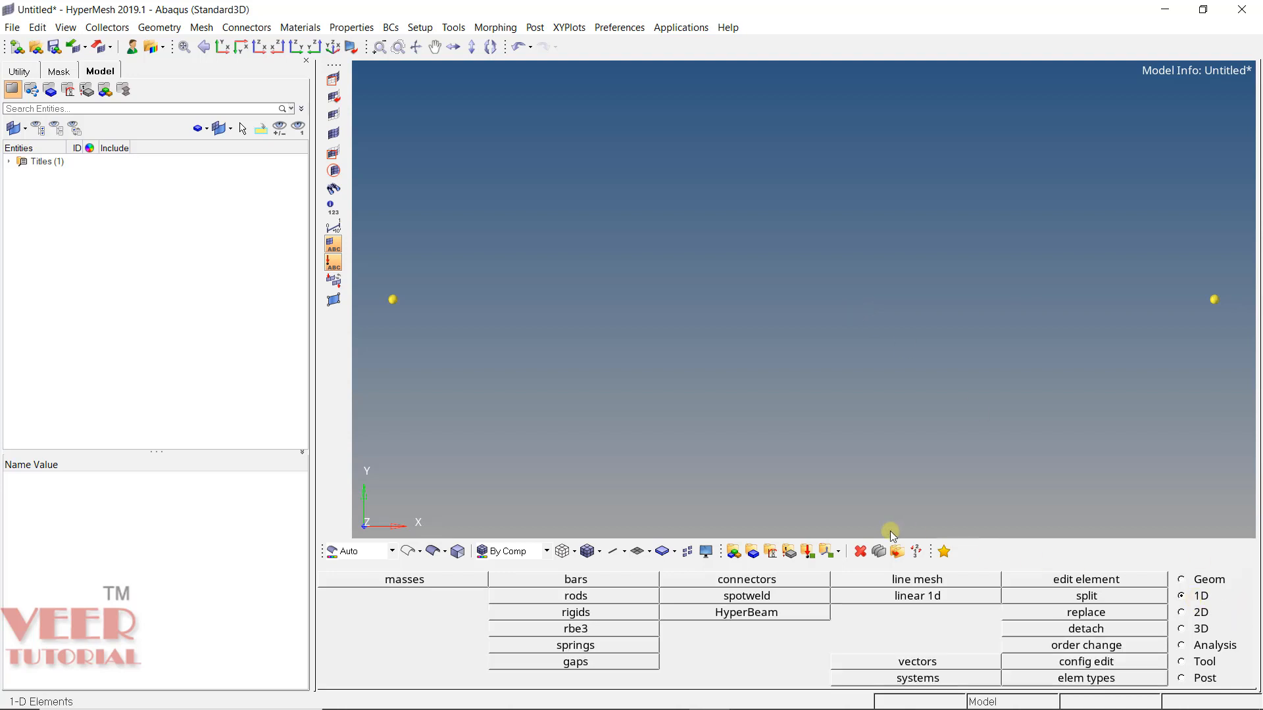
{"action": "left_click", "coordinate": [611, 582]}
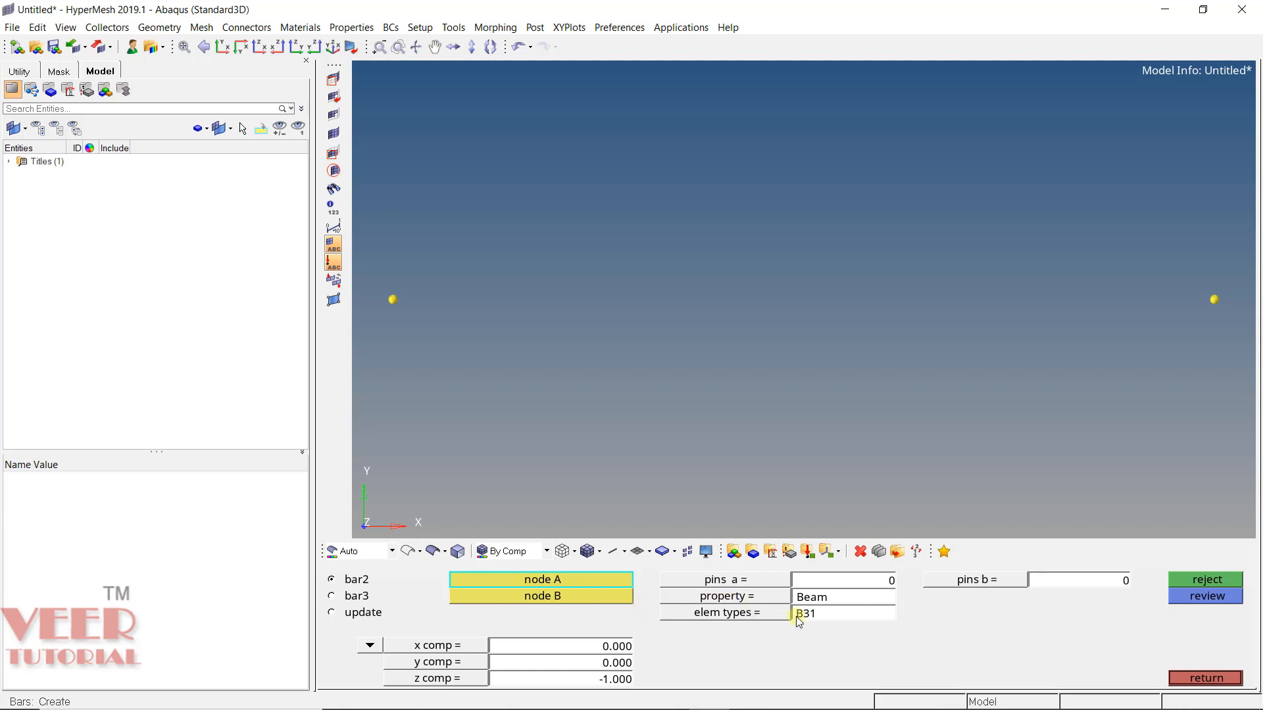
{"action": "left_click", "coordinate": [730, 597]}
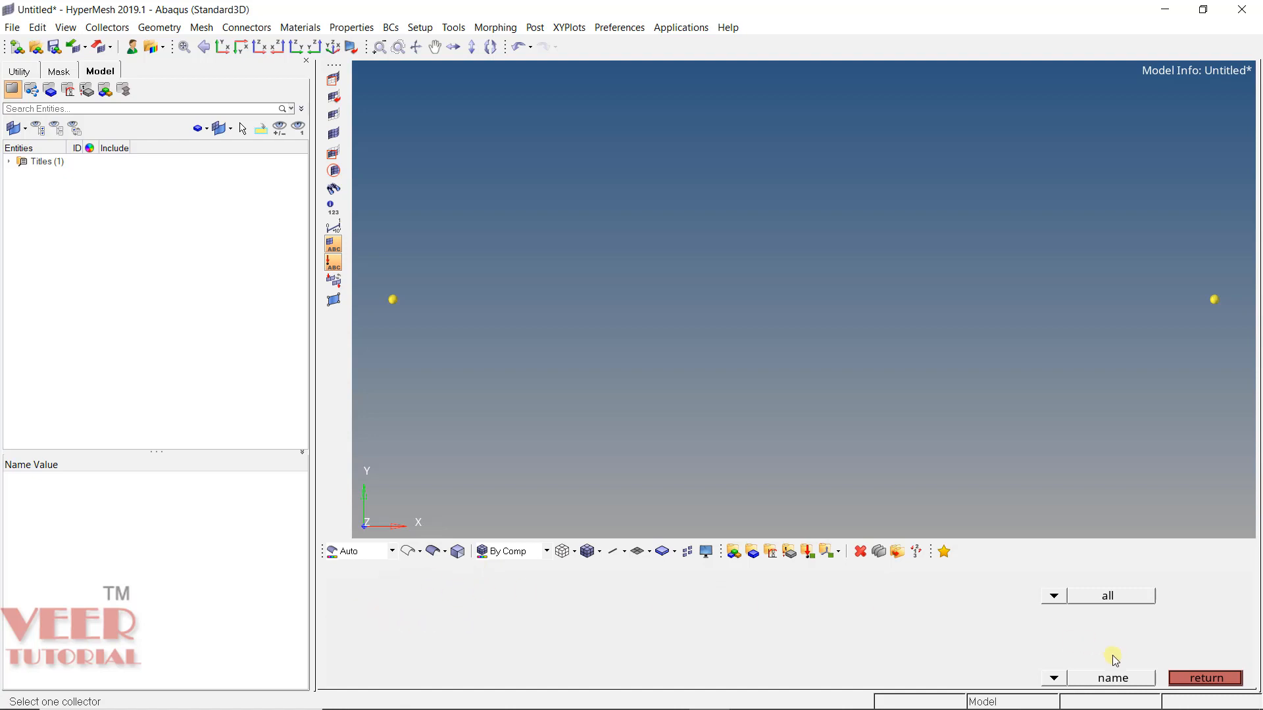
{"action": "left_click", "coordinate": [1203, 678]}
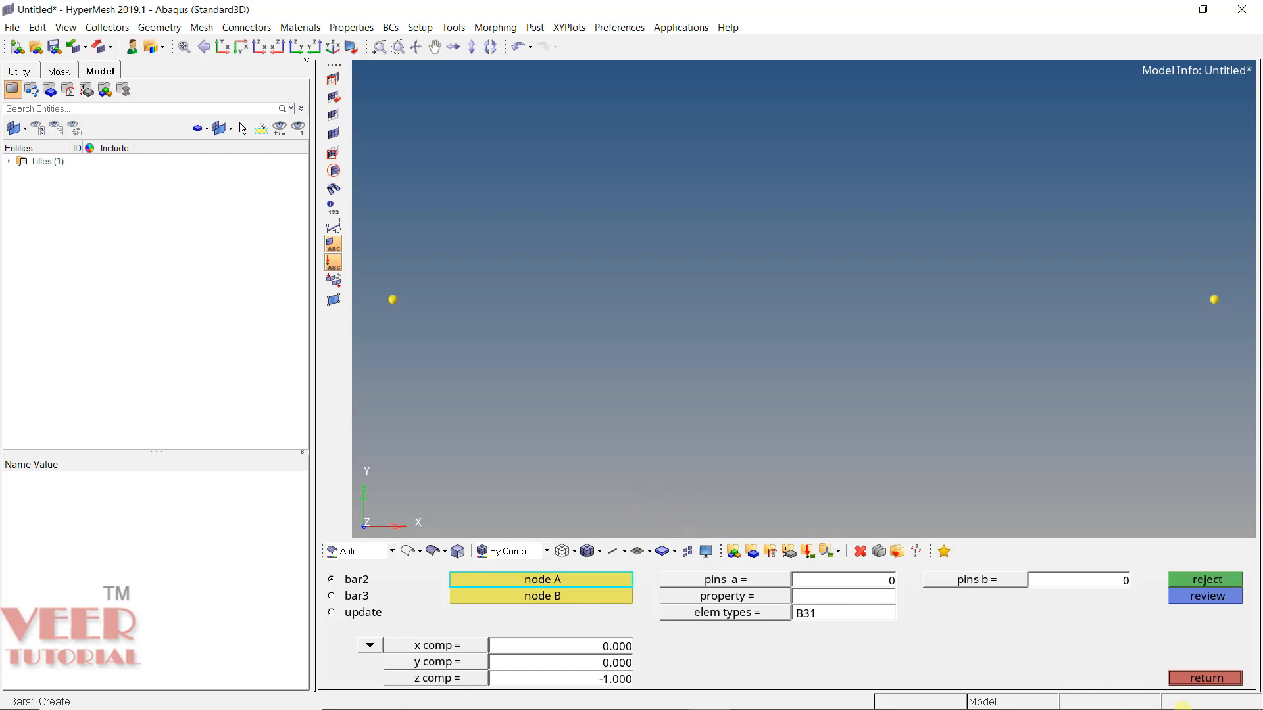
{"action": "left_click", "coordinate": [1205, 678]}
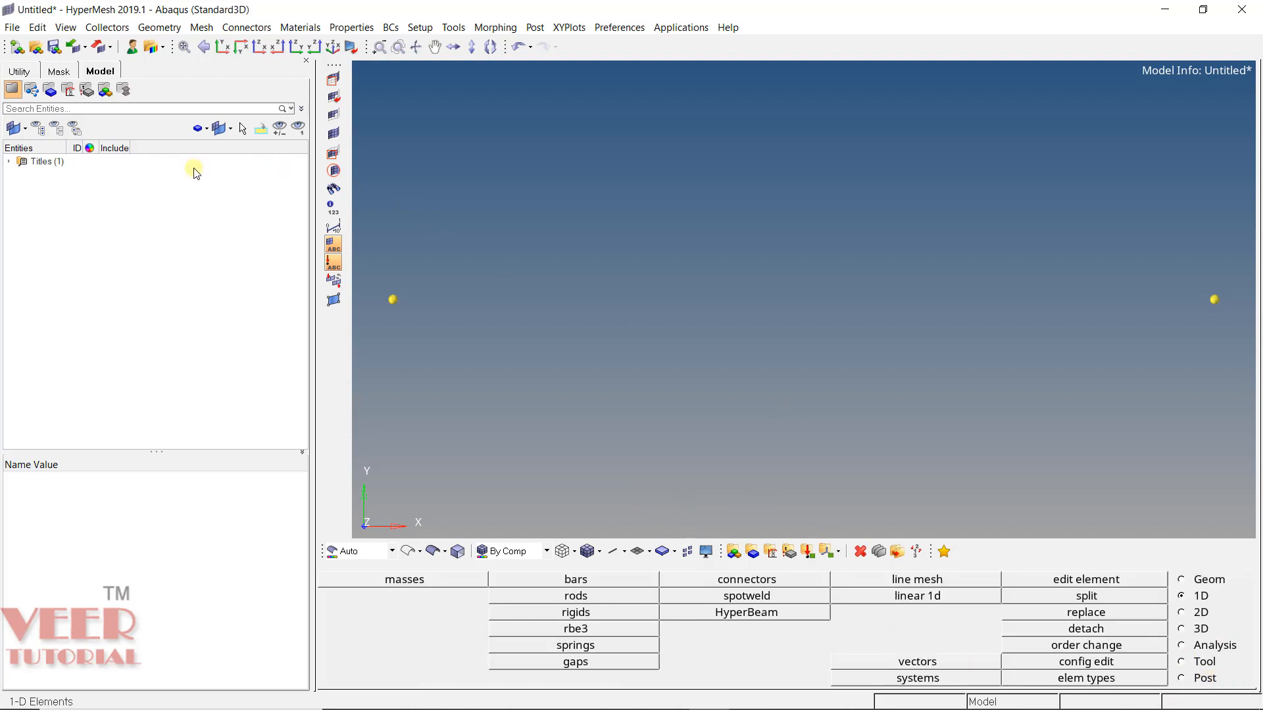
- Open the HyperBeam view and create a standard HyperMesh solid rectangle beam section
{"action": "left_click", "coordinate": [125, 91]}
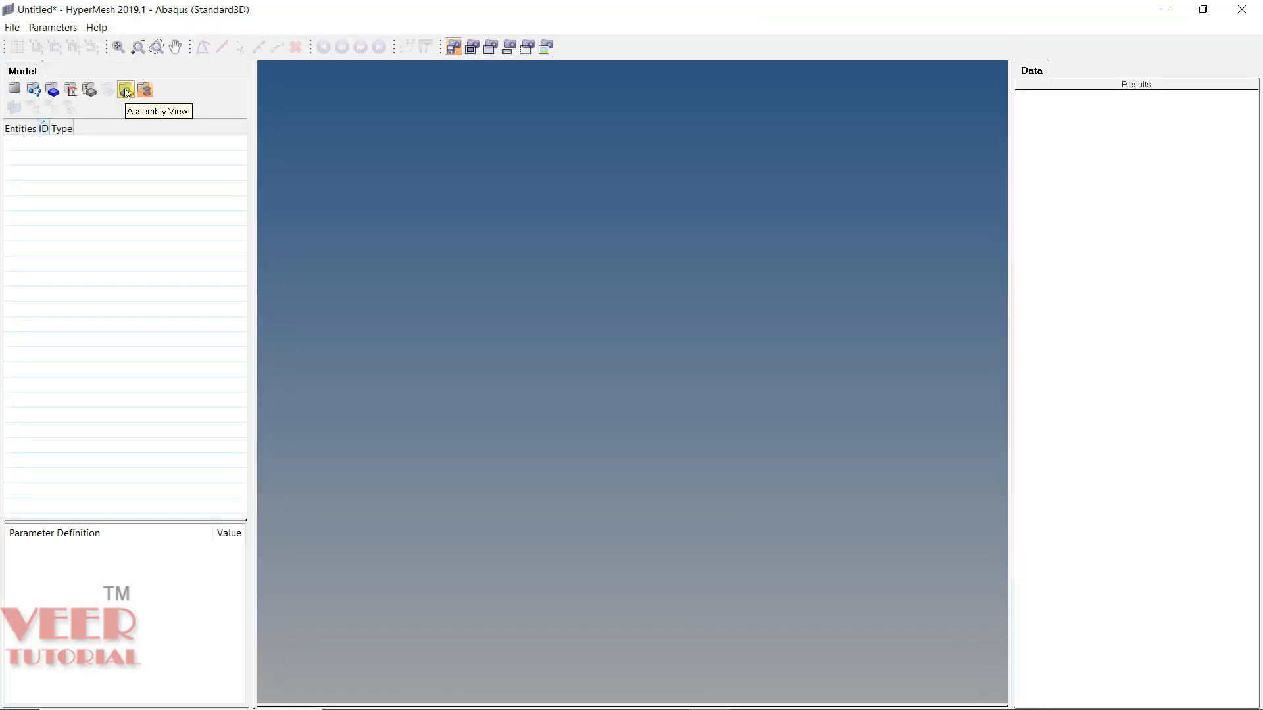
{"action": "right_click", "coordinate": [46, 158]}
{"action": "mouse_move", "coordinate": [105, 167]}
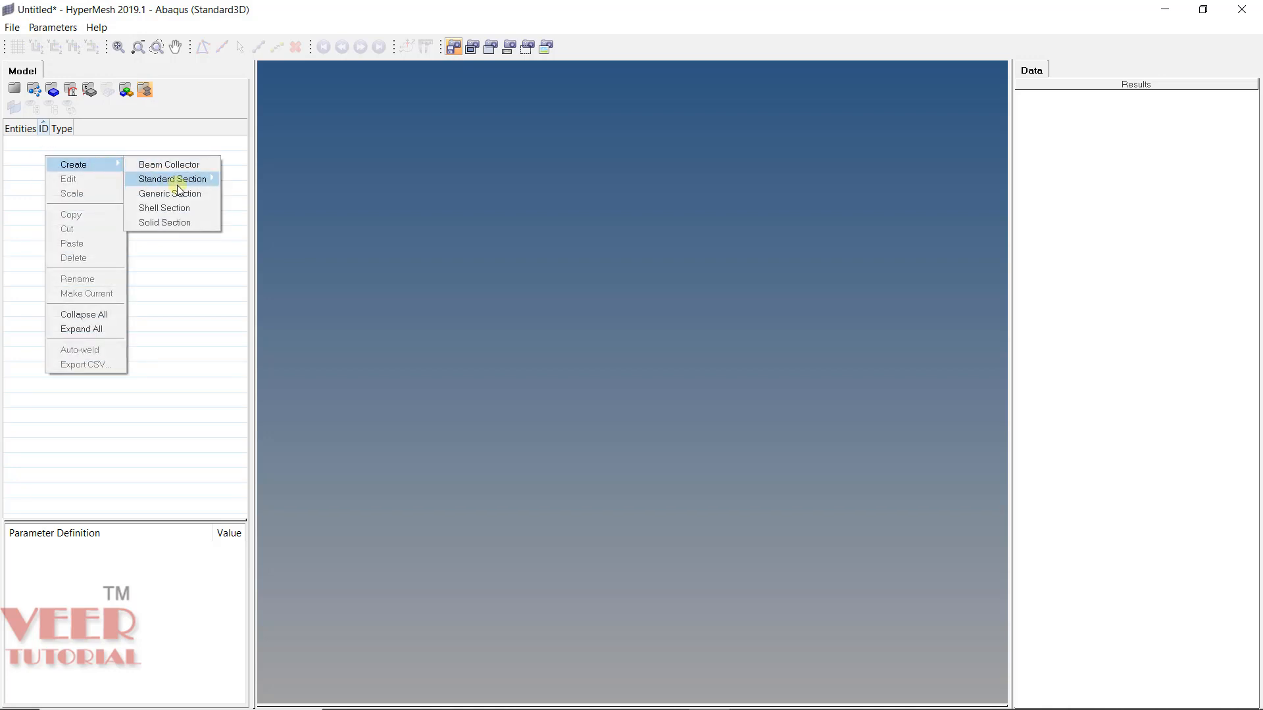
{"action": "mouse_move", "coordinate": [178, 185]}
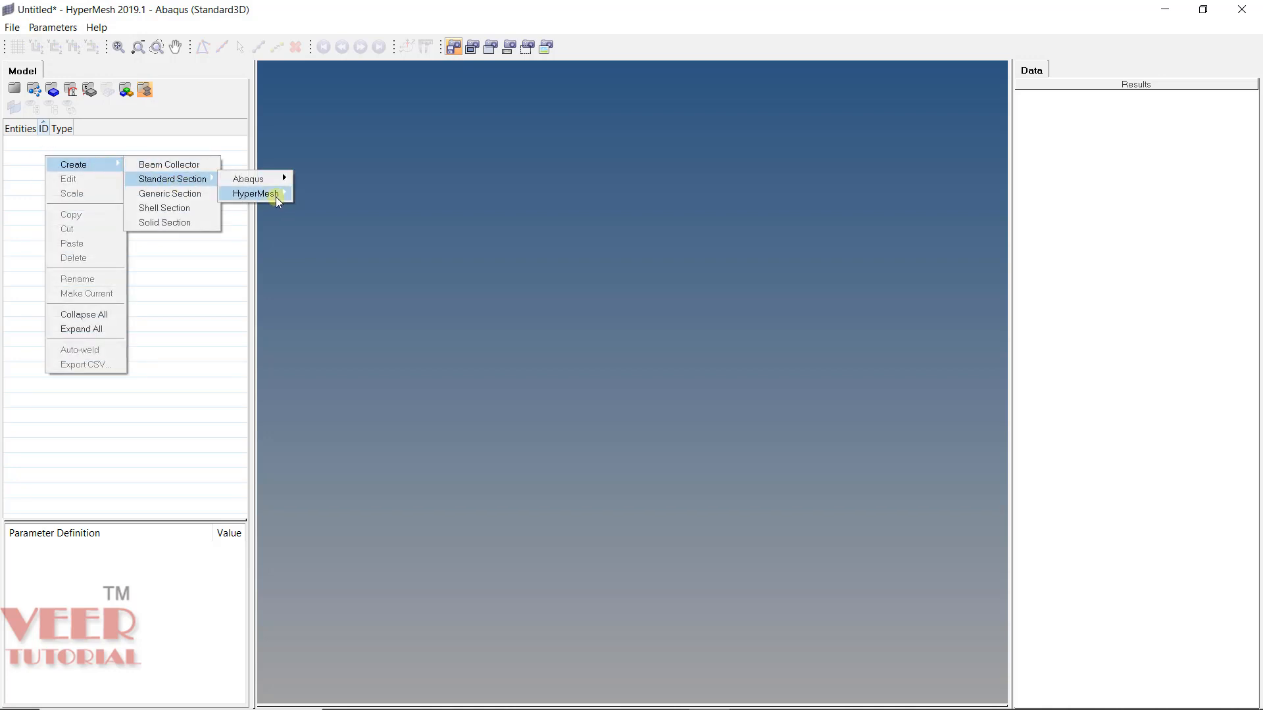
{"action": "mouse_move", "coordinate": [275, 197]}
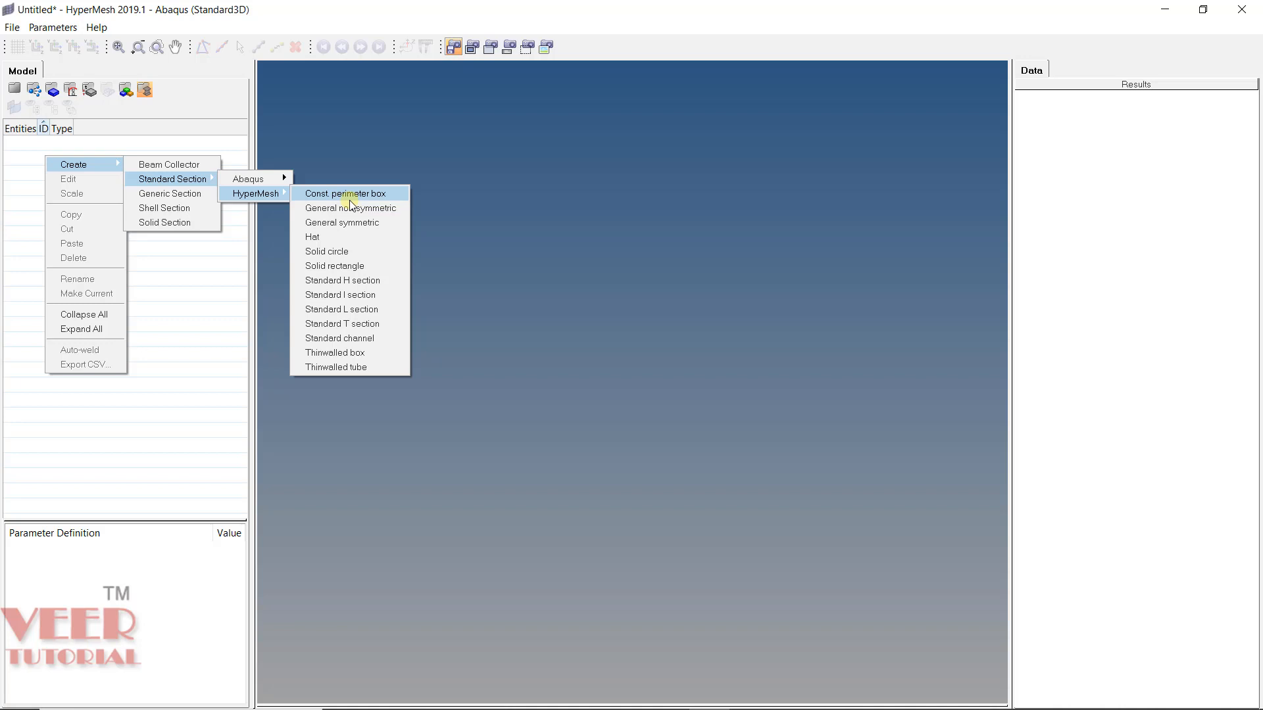
{"action": "left_click", "coordinate": [351, 267]}
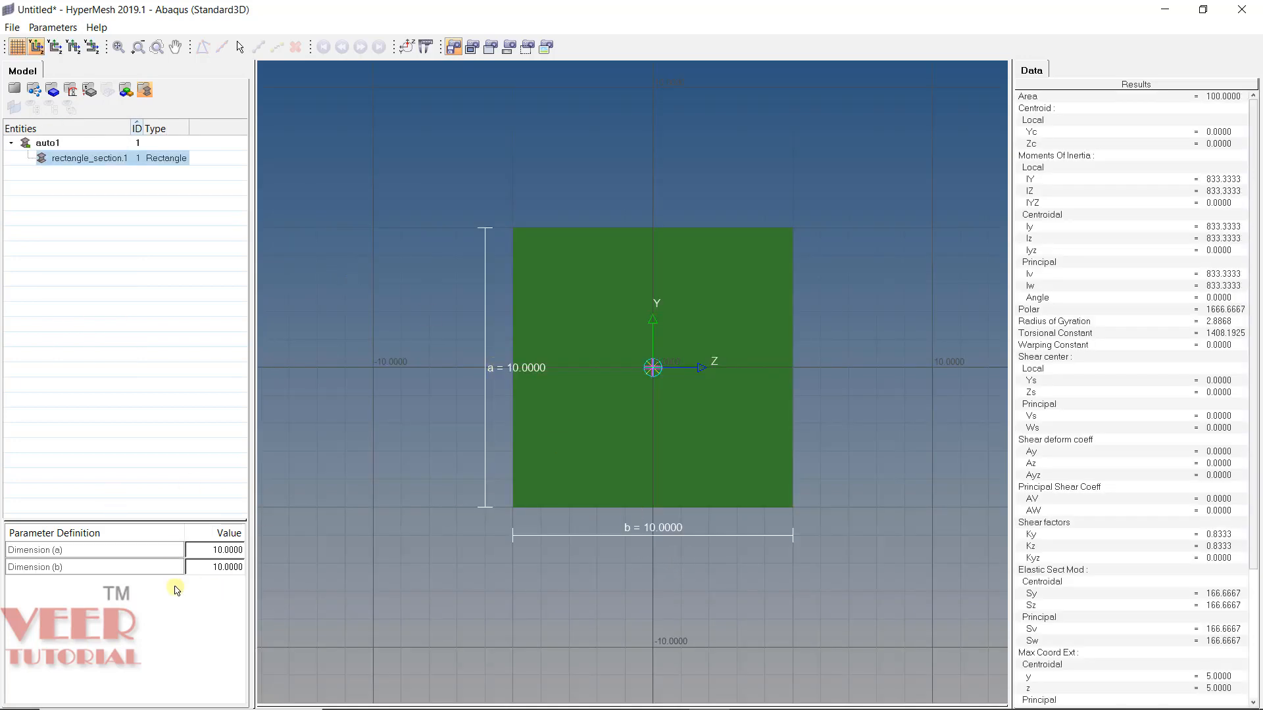
- Set both dimensions a and b of the rectangular section to 25
{"action": "double_click", "coordinate": [212, 550]}
{"action": "type", "text": "25"}
{"action": "key", "text": "Return"}
{"action": "double_click", "coordinate": [223, 566]}
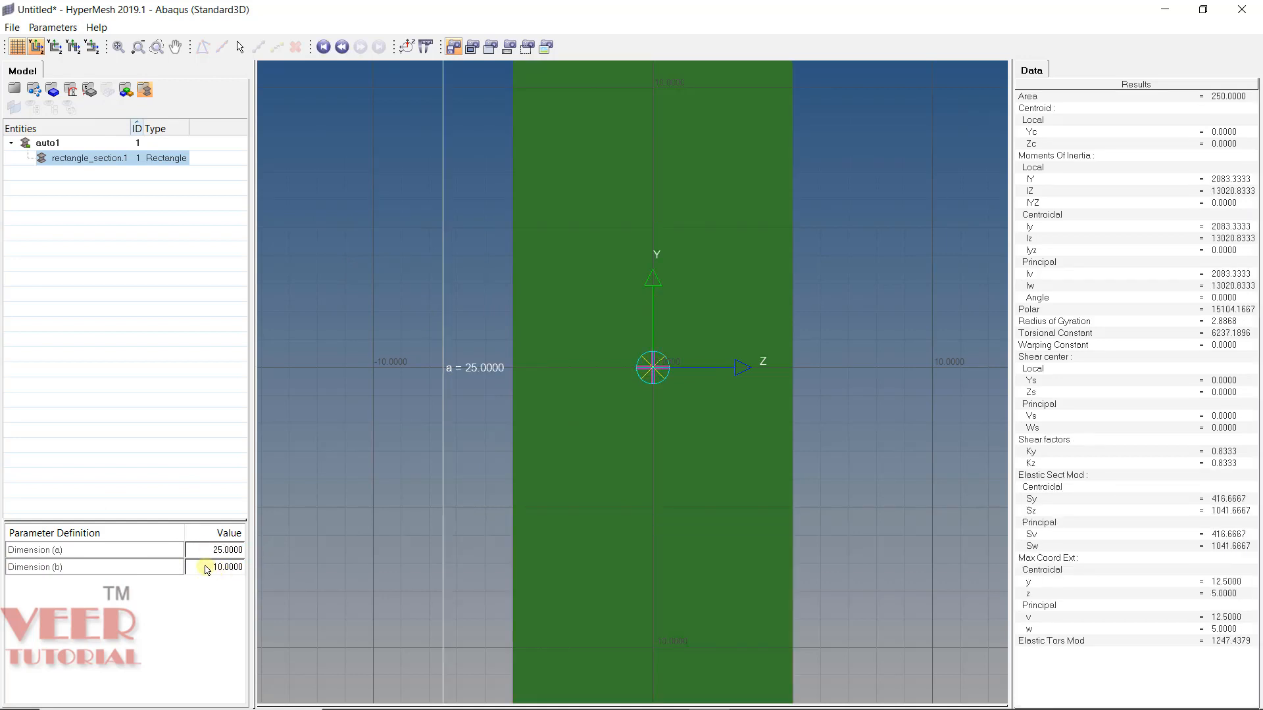
{"action": "key", "text": "Return"}
{"action": "left_click_drag", "start_coordinate": [212, 569], "coordinate": [268, 570]}
{"action": "type", "text": "25"}
{"action": "key", "text": "Return"}
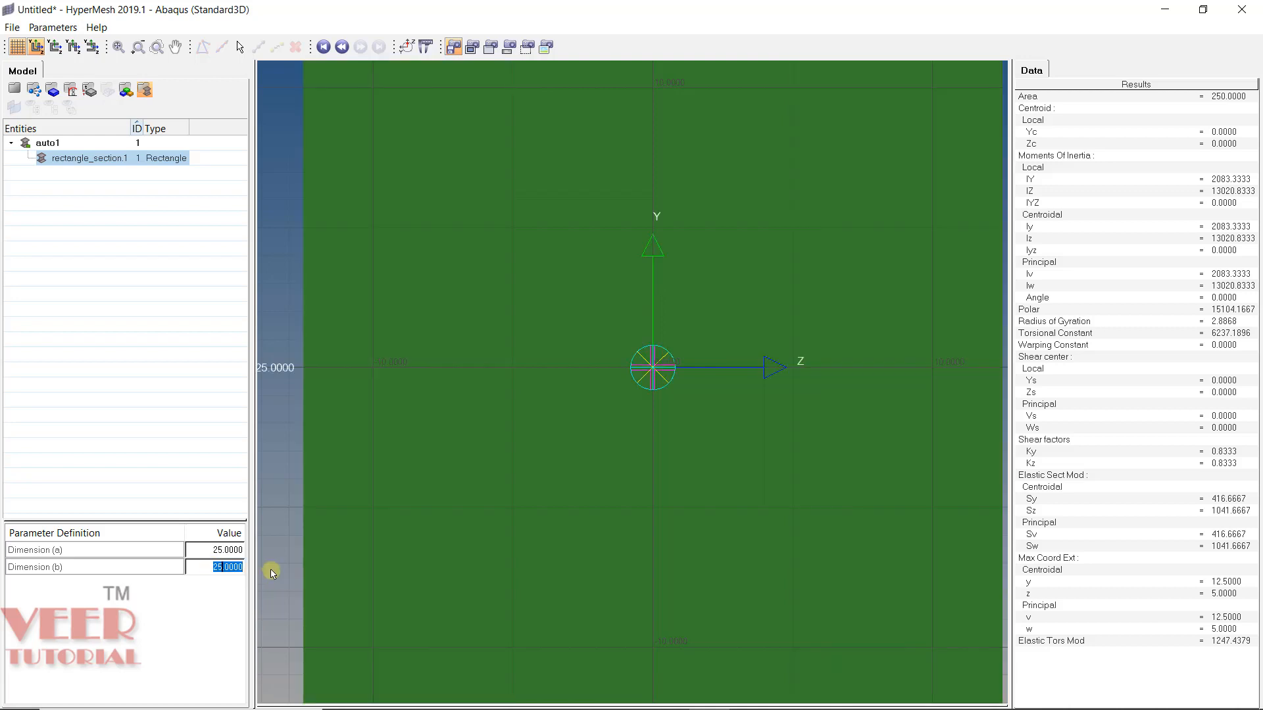
{"action": "key", "text": "BackSpace"}
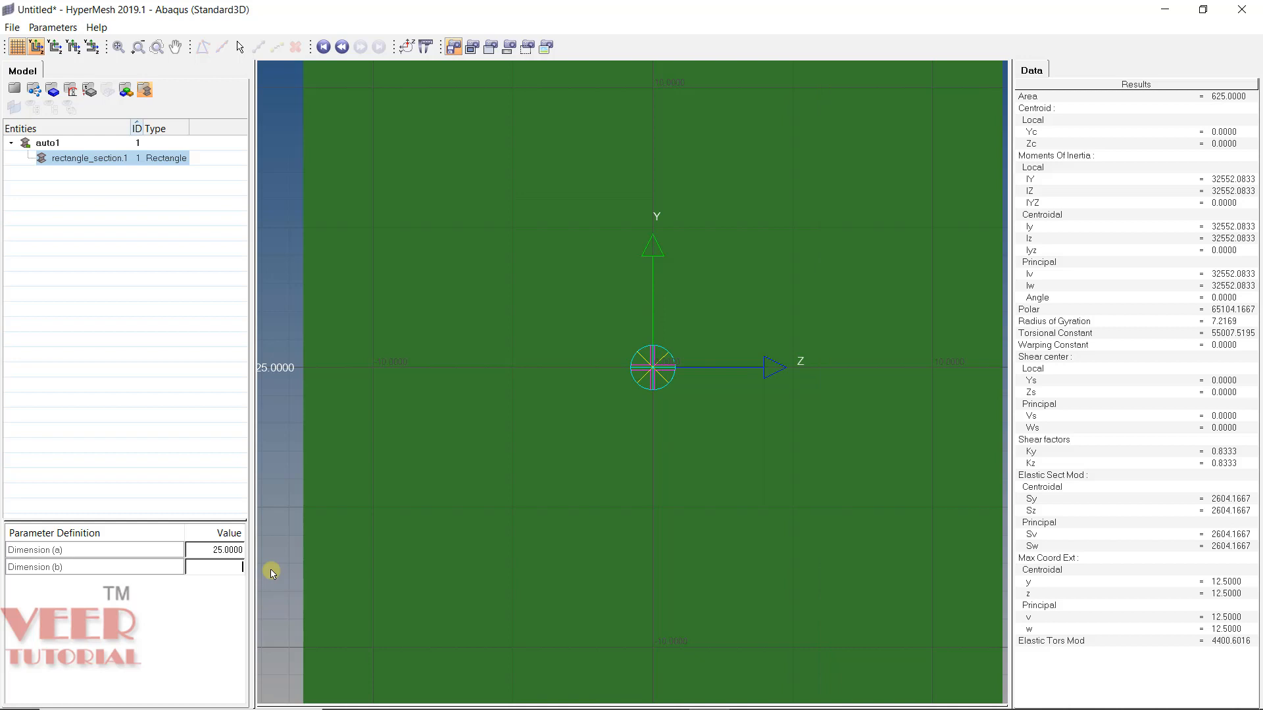
{"action": "left_click", "coordinate": [233, 569]}
{"action": "left_click", "coordinate": [301, 289]}
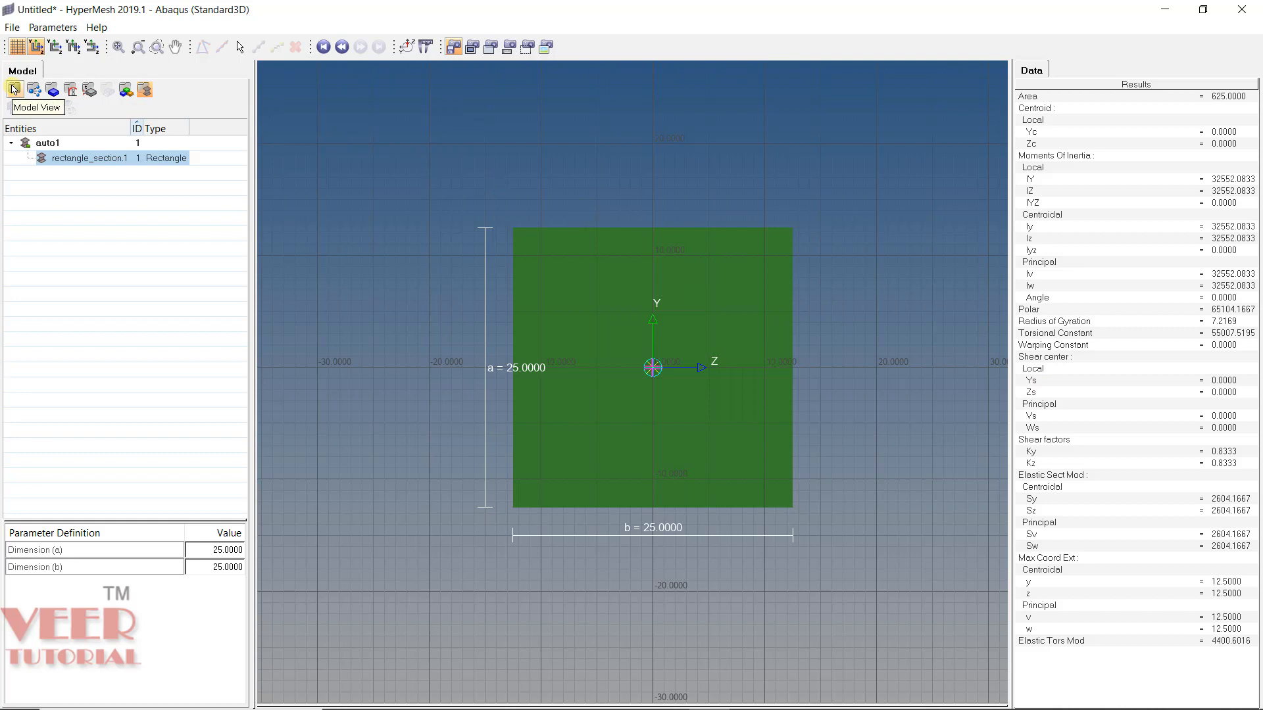
- Rename the rectangular section as beam_section
{"action": "right_click", "coordinate": [83, 164]}
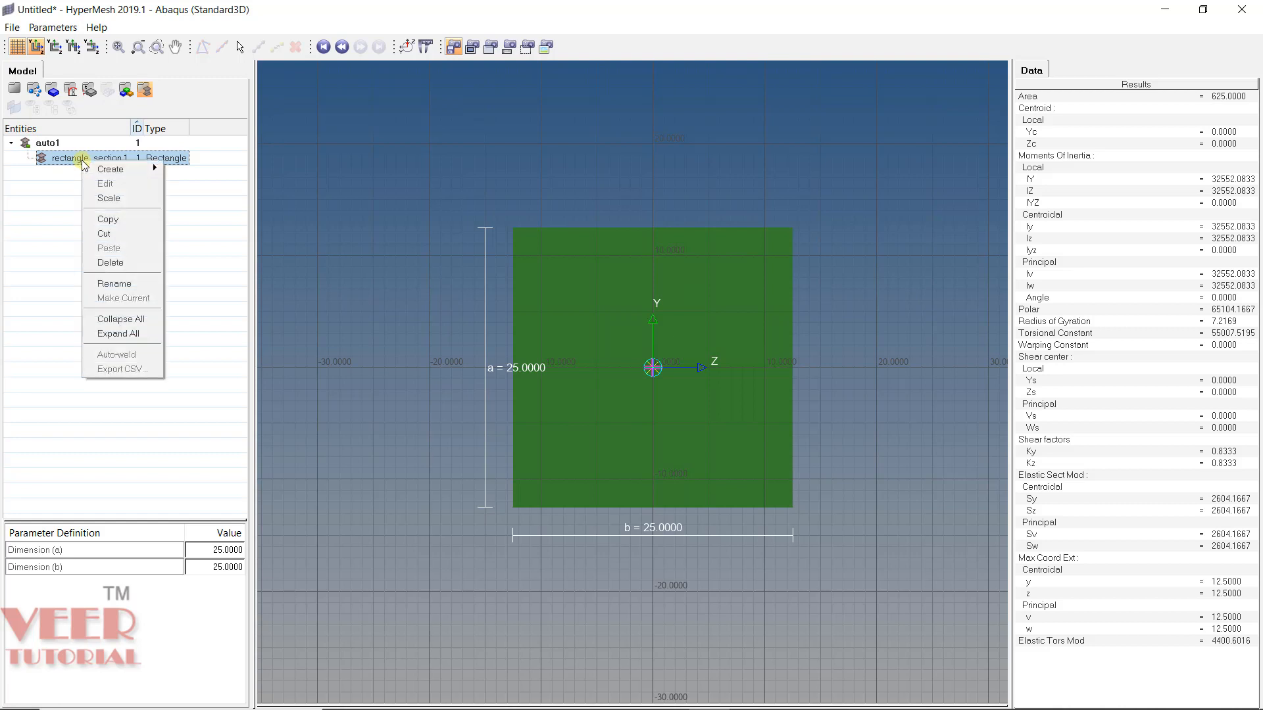
{"action": "left_click", "coordinate": [114, 283]}
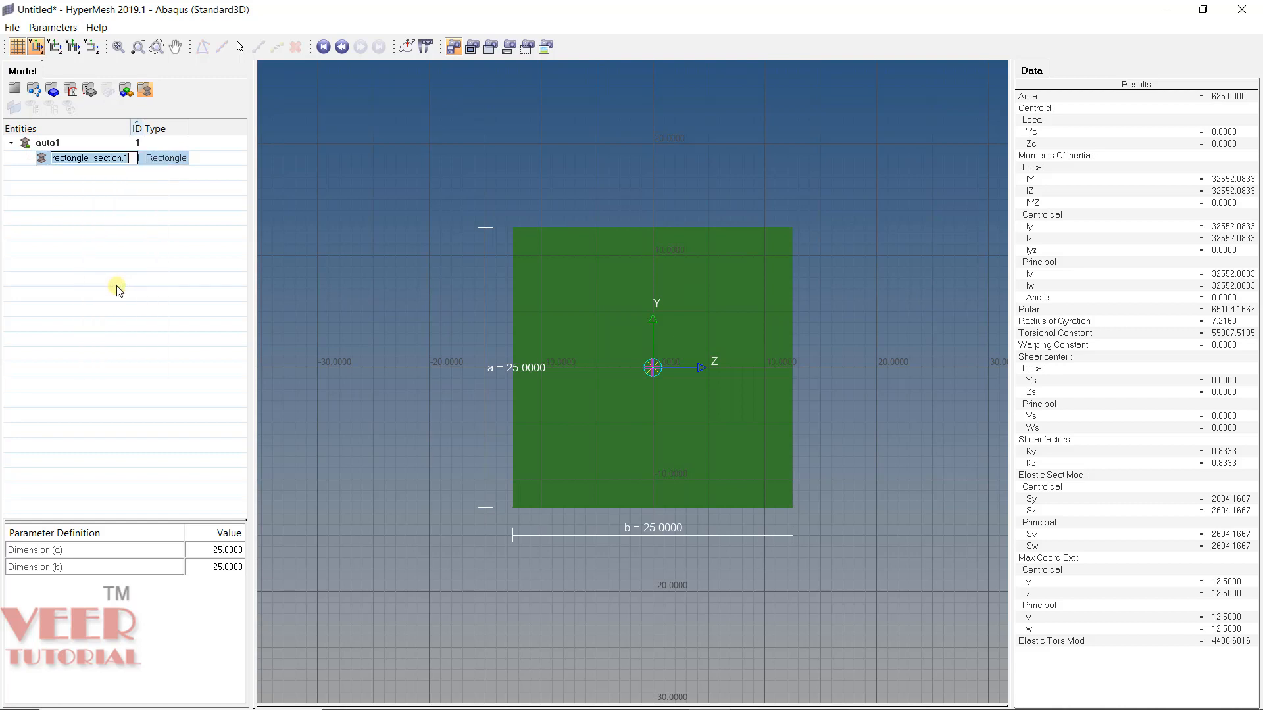
{"action": "key", "text": "BackSpace"}
{"action": "key", "text": "BackSpace"}
{"action": "key", "text": "BackSpace"}
{"action": "key", "text": "BackSpace"}
{"action": "key", "text": "BackSpace"}
{"action": "key", "text": "BackSpace"}
{"action": "key", "text": "BackSpace"}
{"action": "key", "text": "BackSpace"}
{"action": "key", "text": "BackSpace"}
{"action": "key", "text": "BackSpace"}
{"action": "key", "text": "BackSpace"}
{"action": "key", "text": "BackSpace"}
{"action": "key", "text": "BackSpace"}
{"action": "key", "text": "BackSpace"}
{"action": "key", "text": "BackSpace"}
{"action": "key", "text": "BackSpace"}
{"action": "key", "text": "BackSpace"}
{"action": "key", "text": "BackSpace"}
{"action": "key", "text": "BackSpace"}
{"action": "type", "text": "bea"}
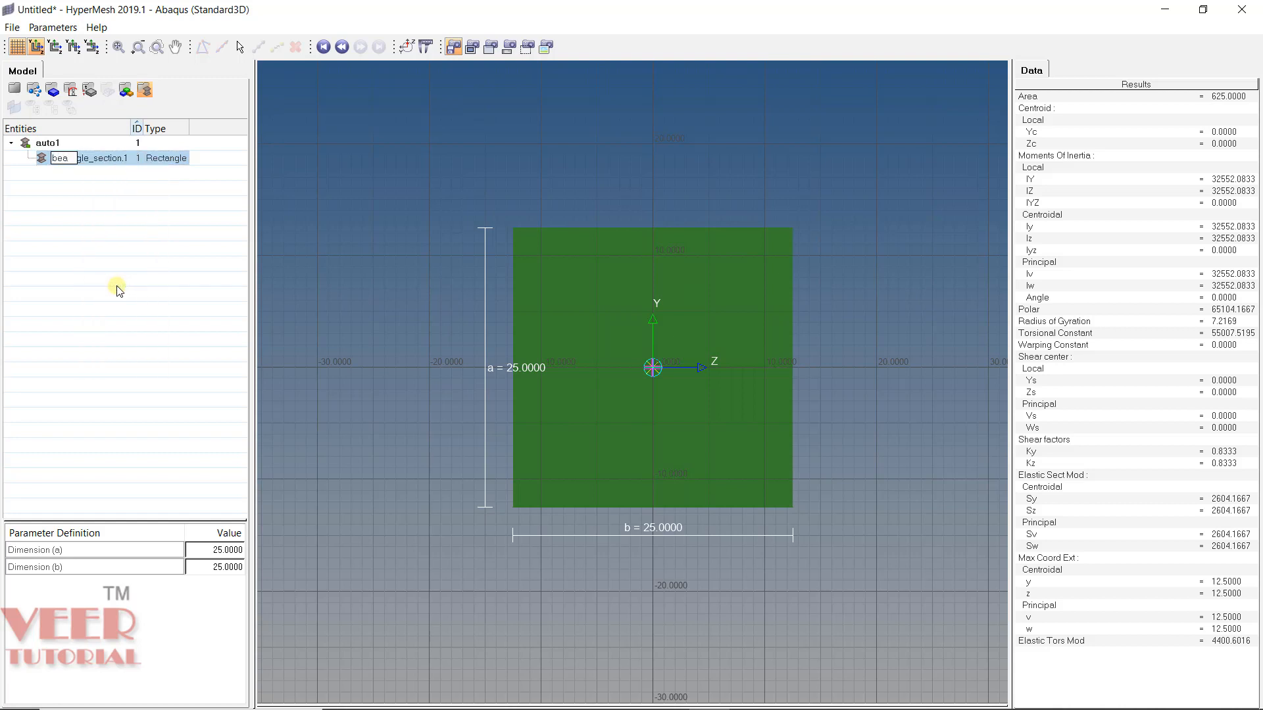
{"action": "type", "text": "m_section"}
{"action": "key", "text": "Return"}
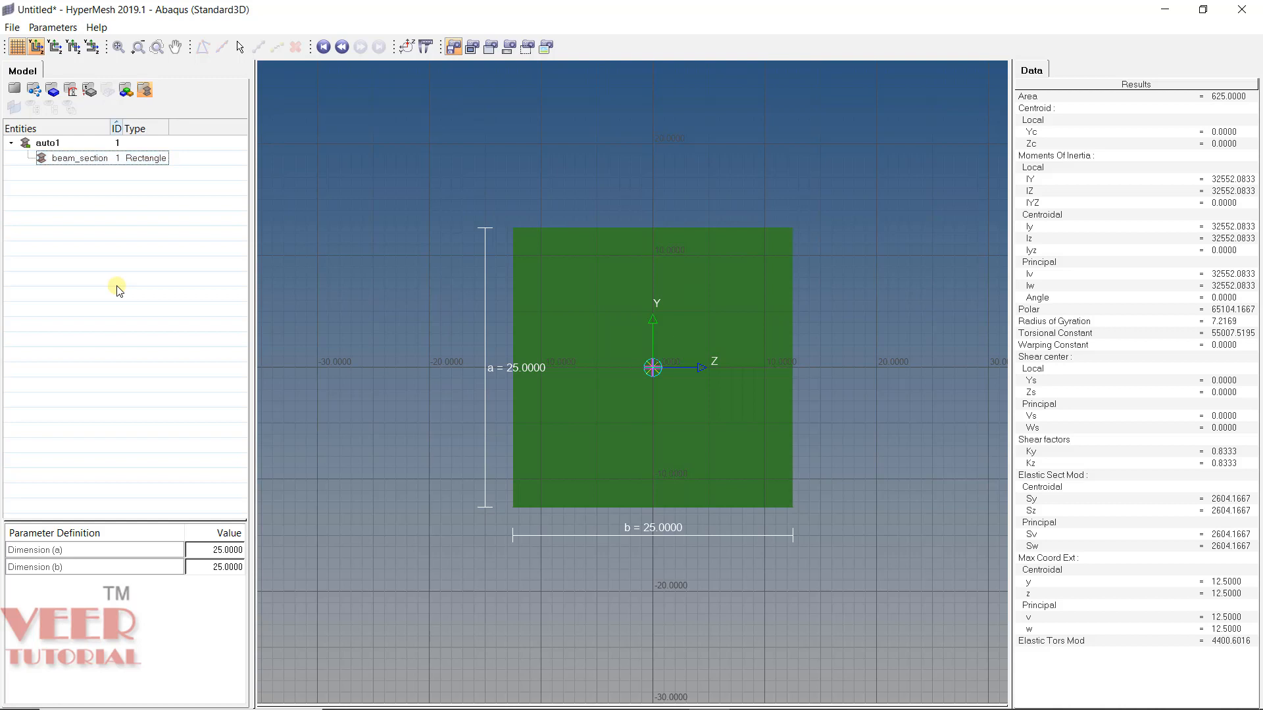
- Return to the model view and create a material named steel
{"action": "left_click", "coordinate": [16, 89]}
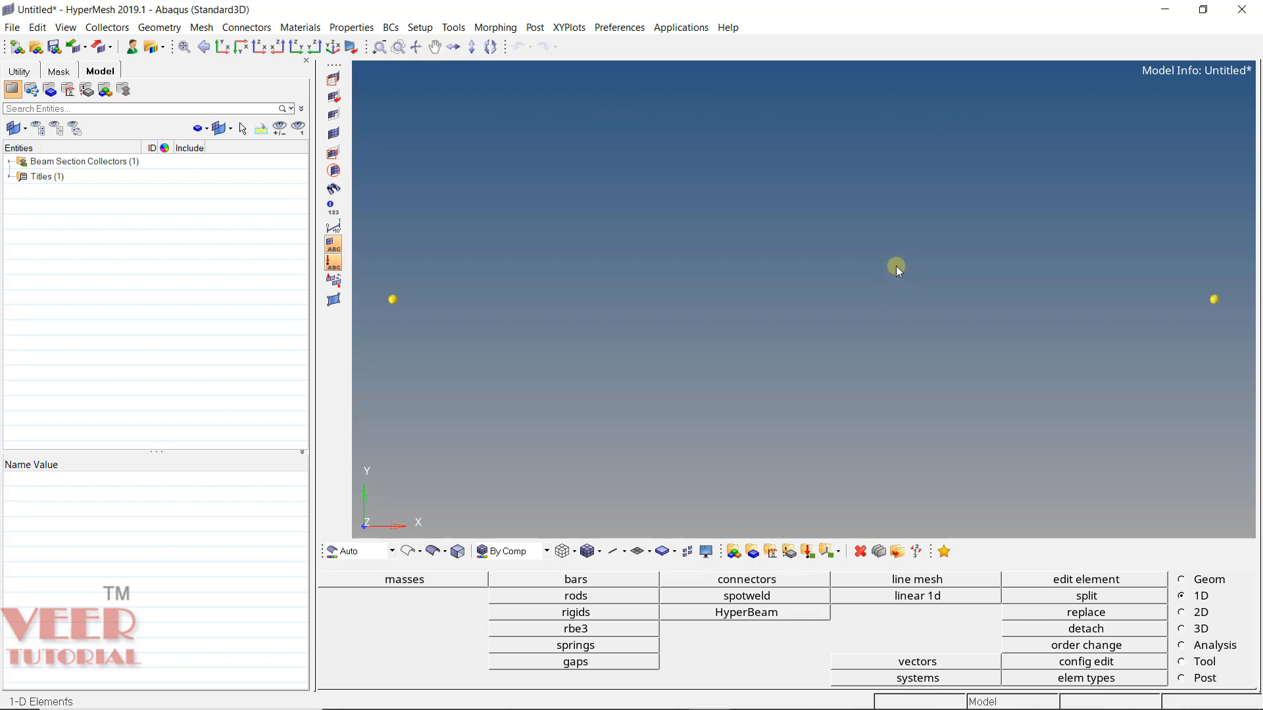
{"action": "right_click", "coordinate": [98, 263]}
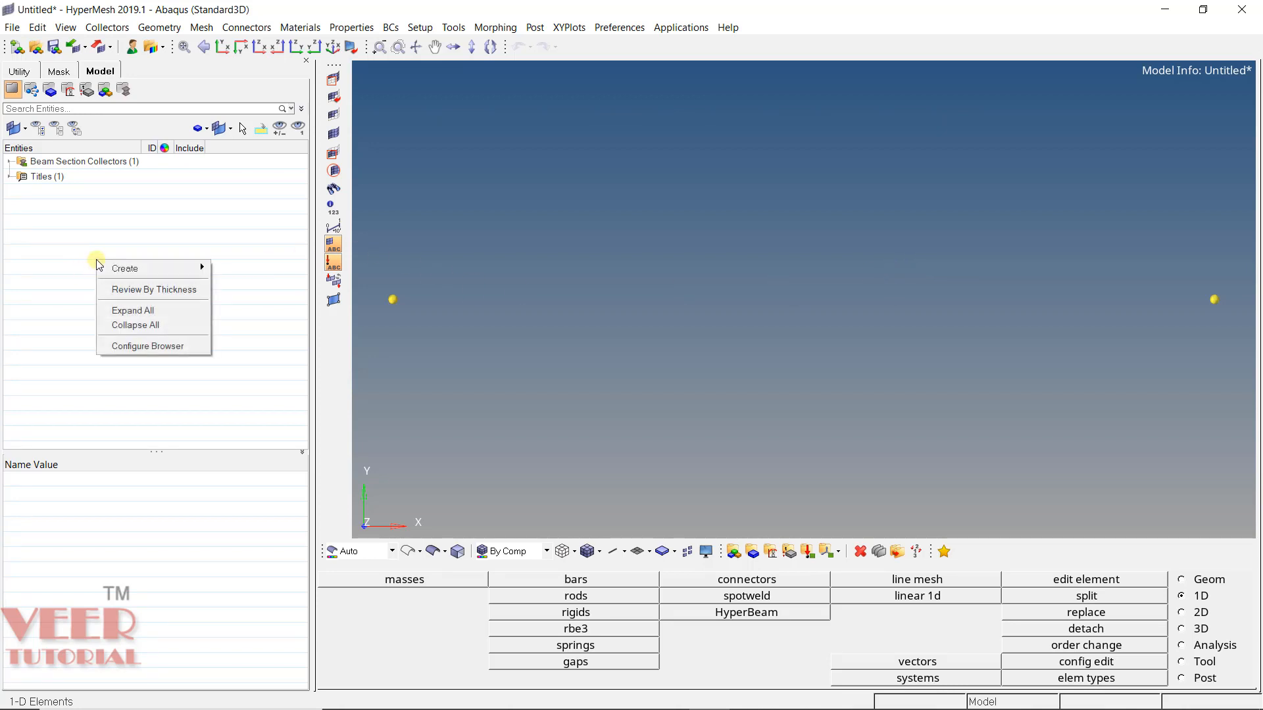
{"action": "mouse_move", "coordinate": [144, 268]}
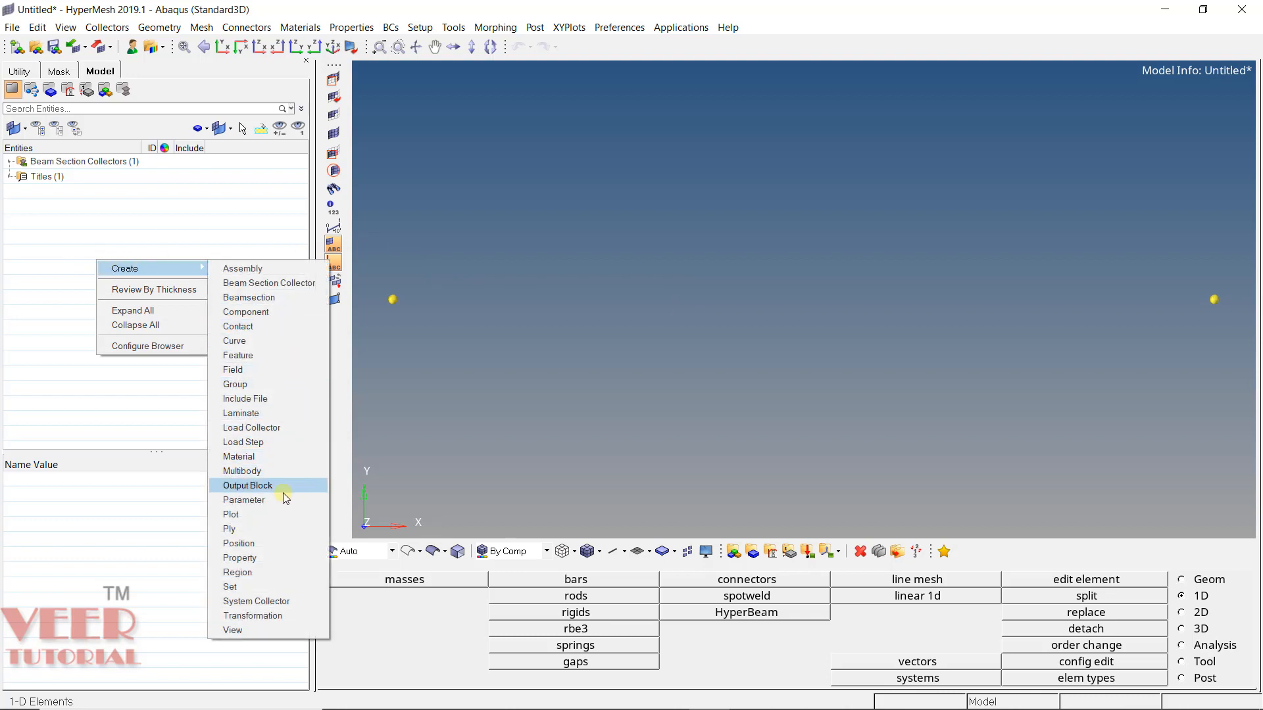
{"action": "left_click", "coordinate": [262, 455]}
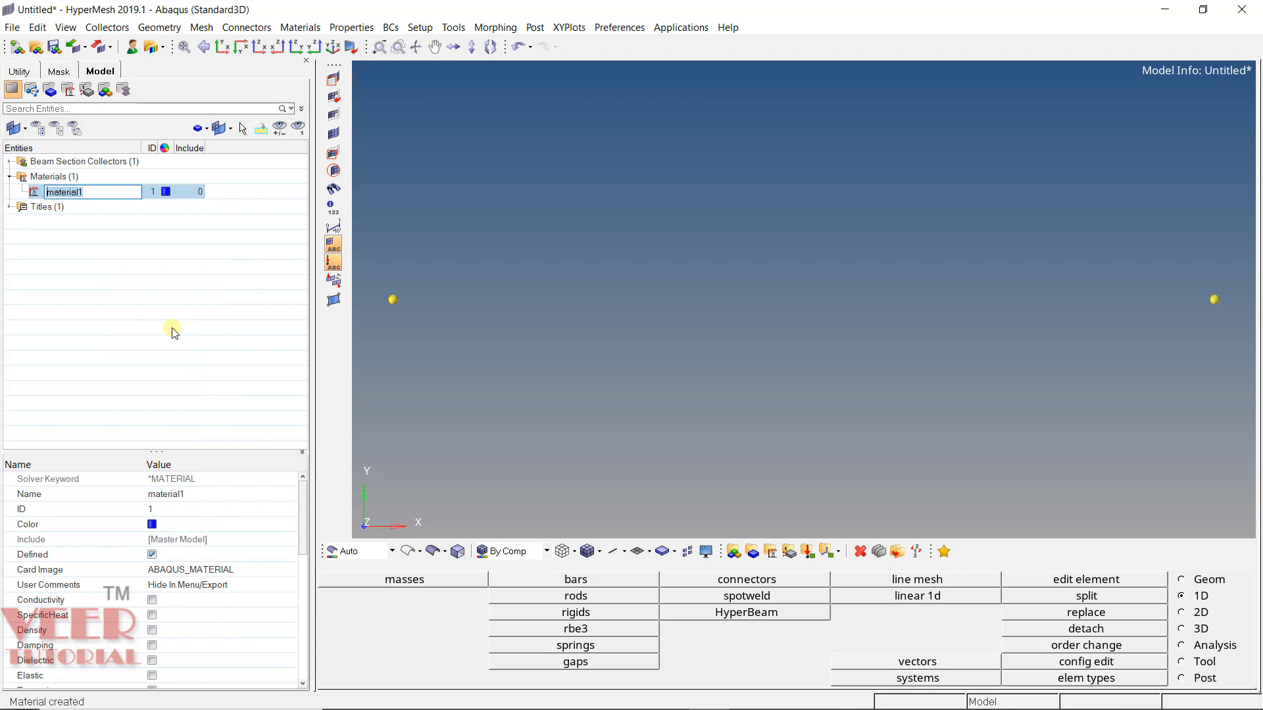
{"action": "type", "text": "steel"}
{"action": "key", "text": "Return"}
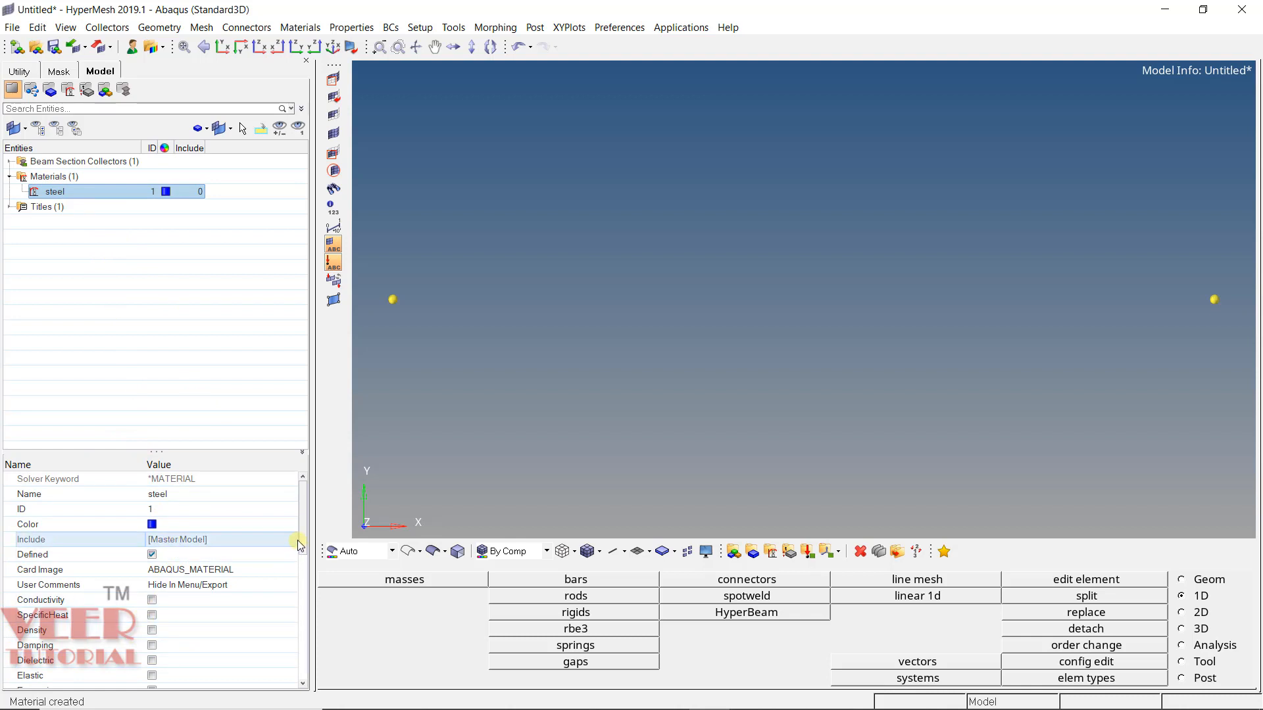
{"action": "left_click_drag", "start_coordinate": [300, 536], "coordinate": [301, 542]}
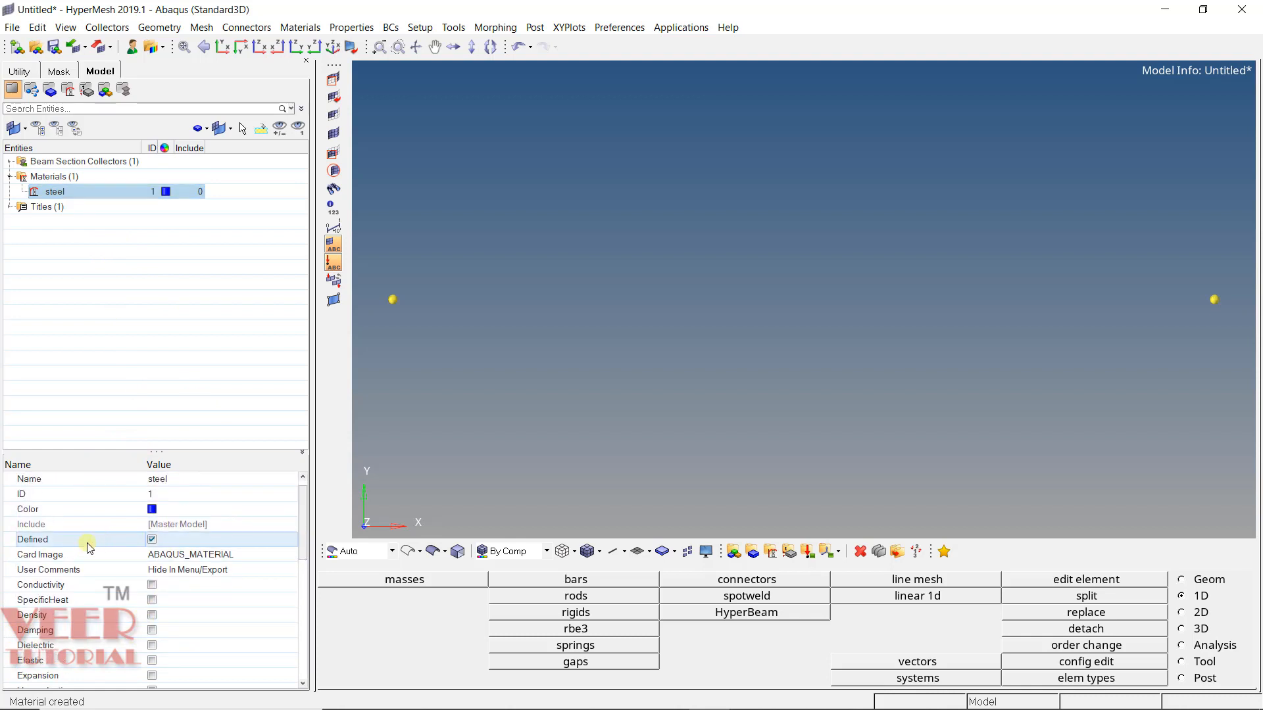
- Keep the steel material's card image as ABAQUS_MATERIAL, enable its density and set it to 7.85e-09
{"action": "left_click", "coordinate": [218, 555]}
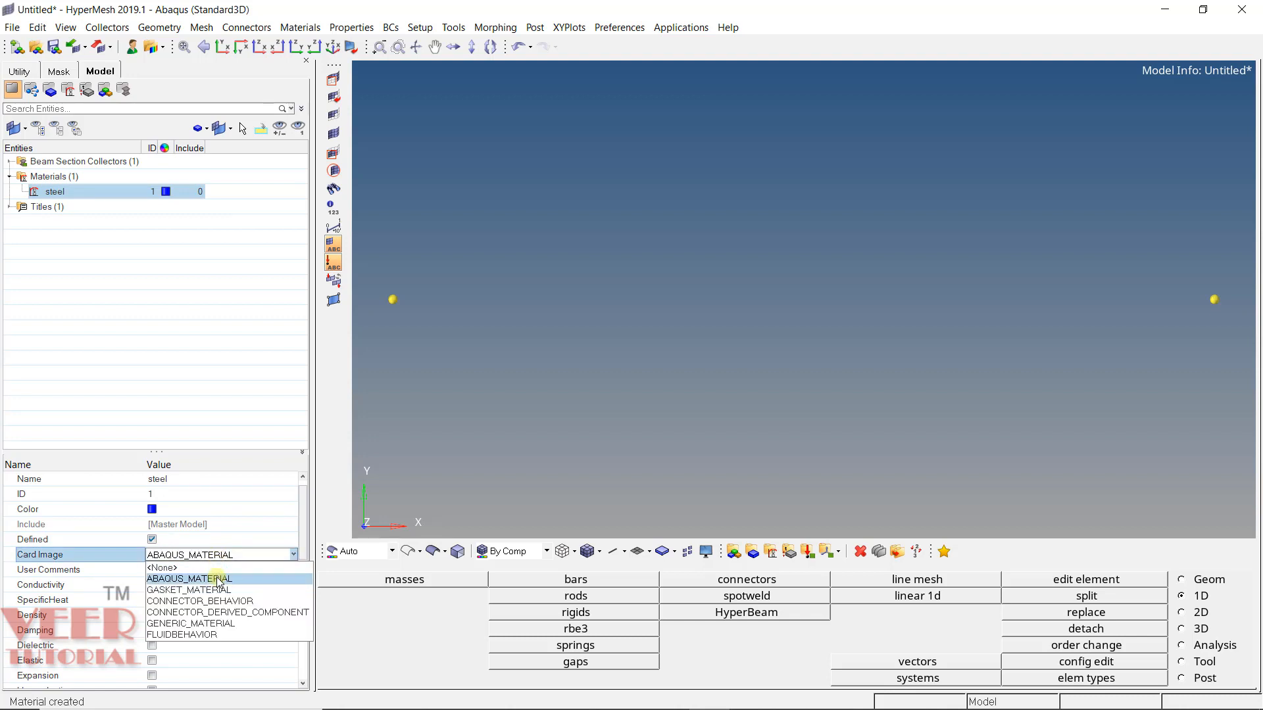
{"action": "left_click", "coordinate": [219, 579]}
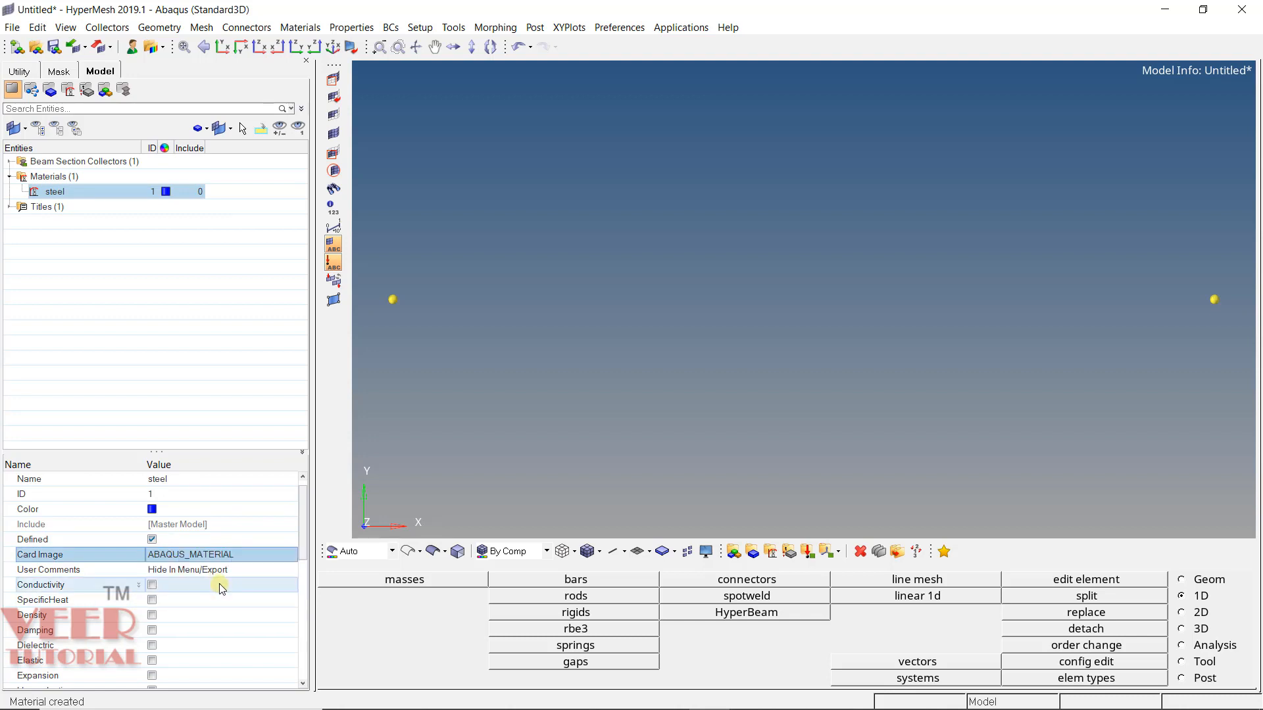
{"action": "left_click_drag", "start_coordinate": [301, 526], "coordinate": [305, 550]}
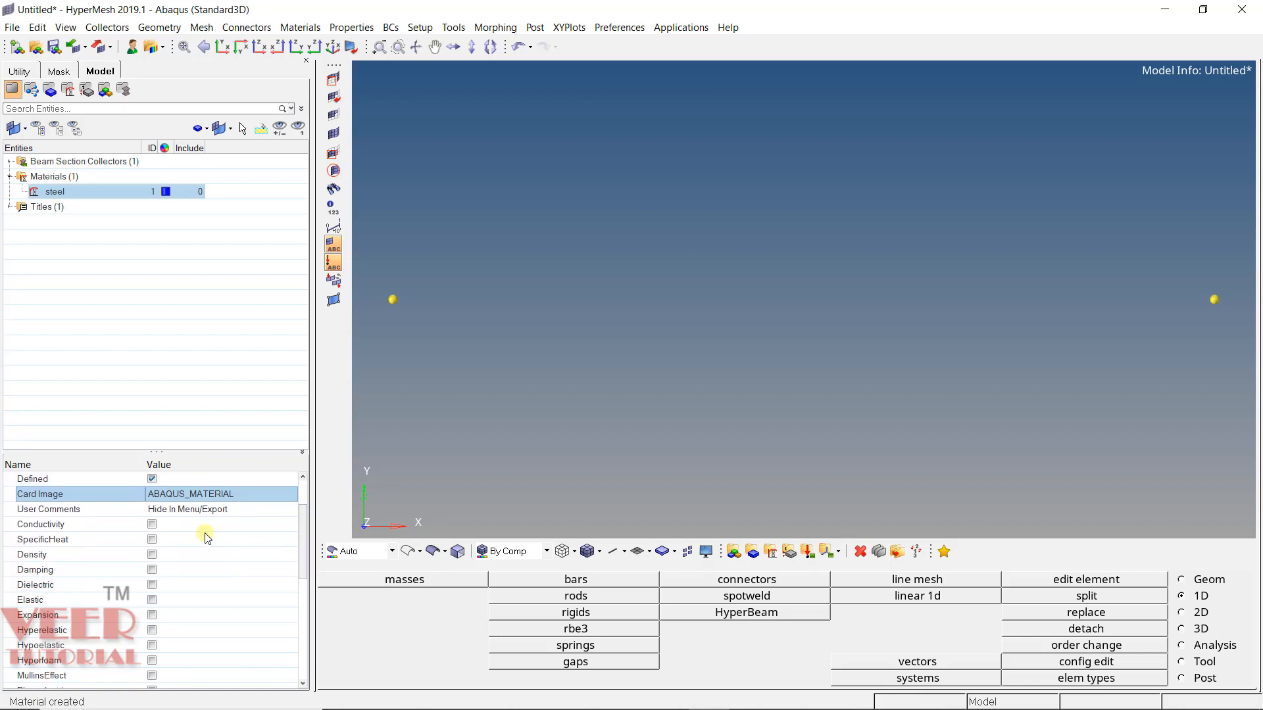
{"action": "left_click", "coordinate": [152, 555]}
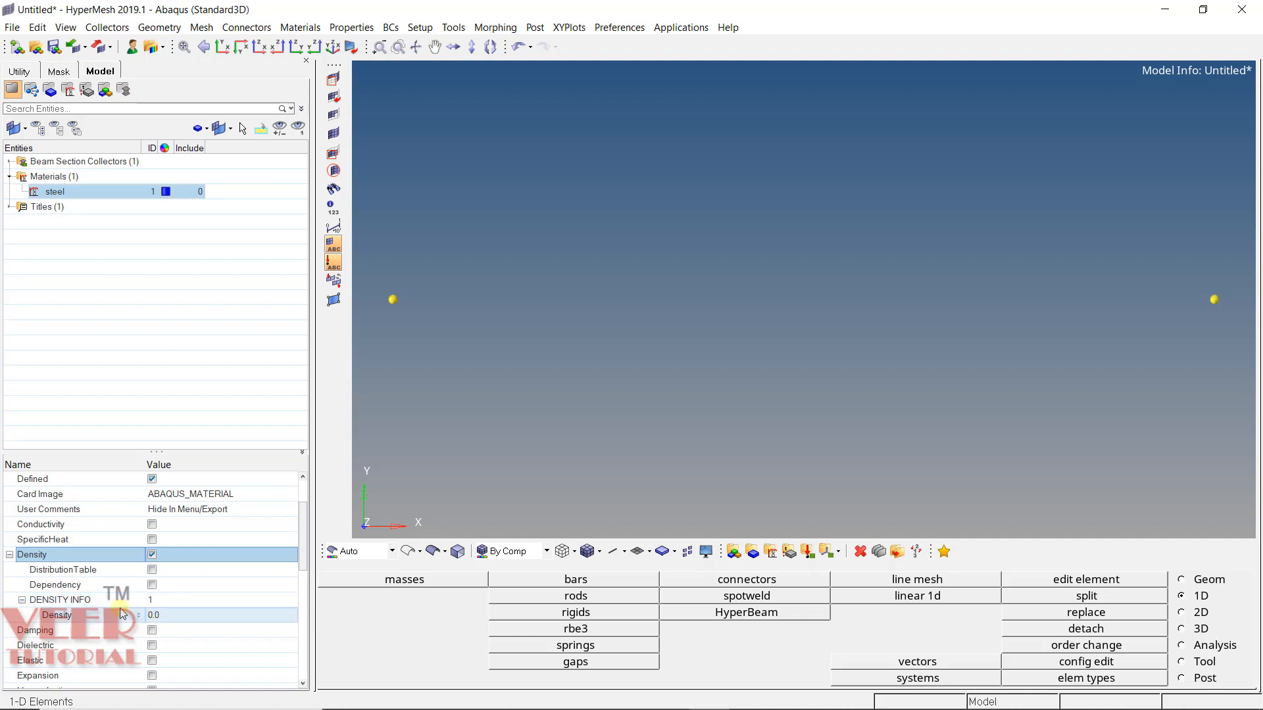
{"action": "left_click", "coordinate": [166, 615]}
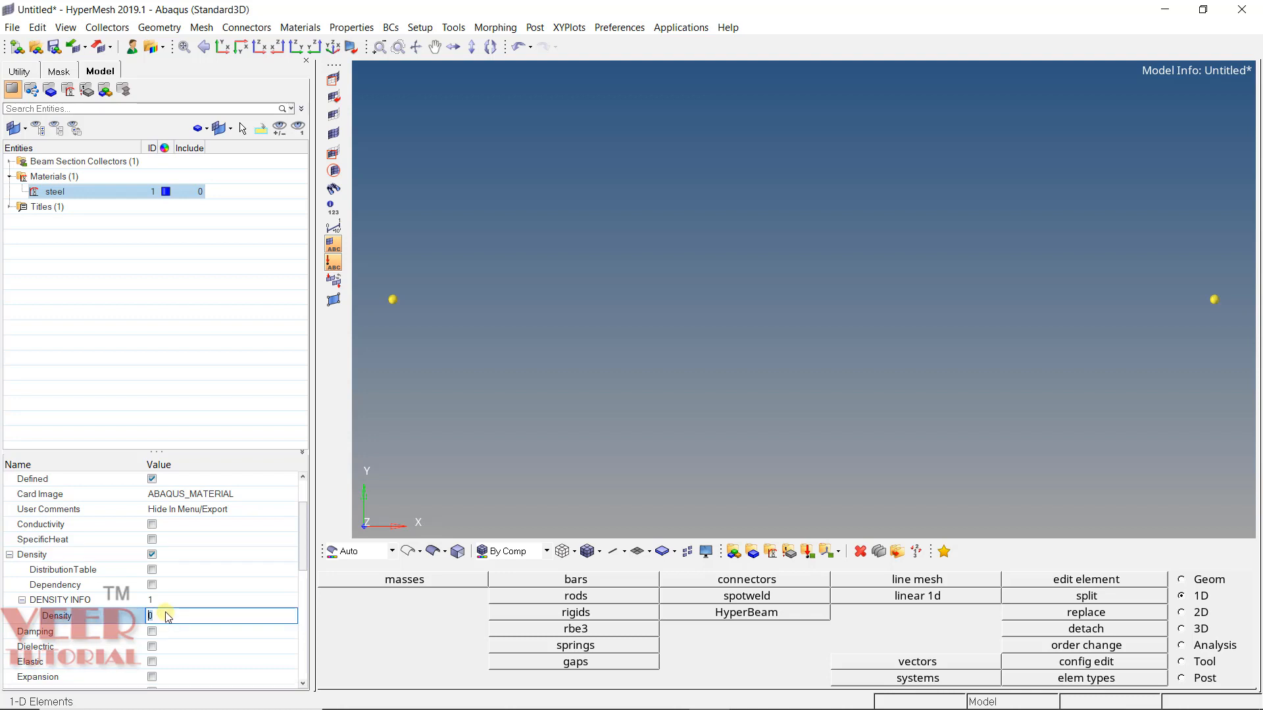
{"action": "type", "text": "7.85e-09"}
{"action": "key", "text": "Return"}
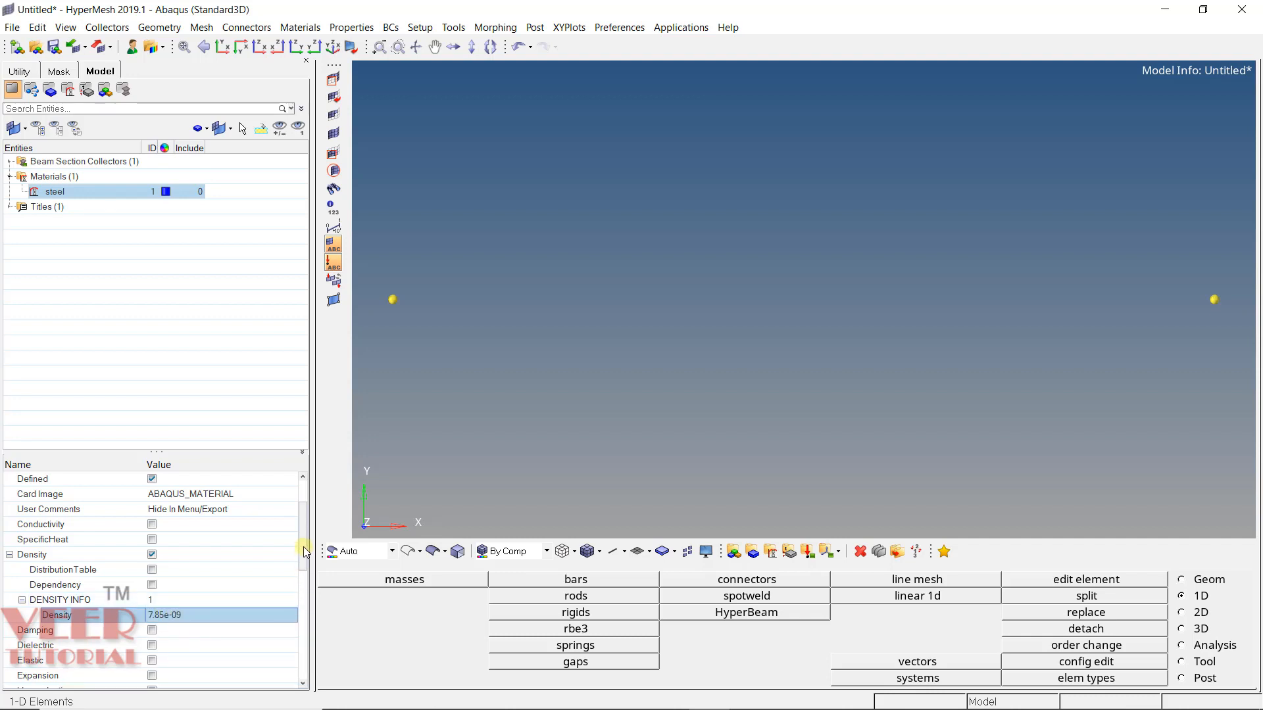
- Enable isotropic elastic behaviour for the steel material with E set to 210000 and NU set to 0.3
{"action": "left_click_drag", "start_coordinate": [303, 546], "coordinate": [311, 586]}
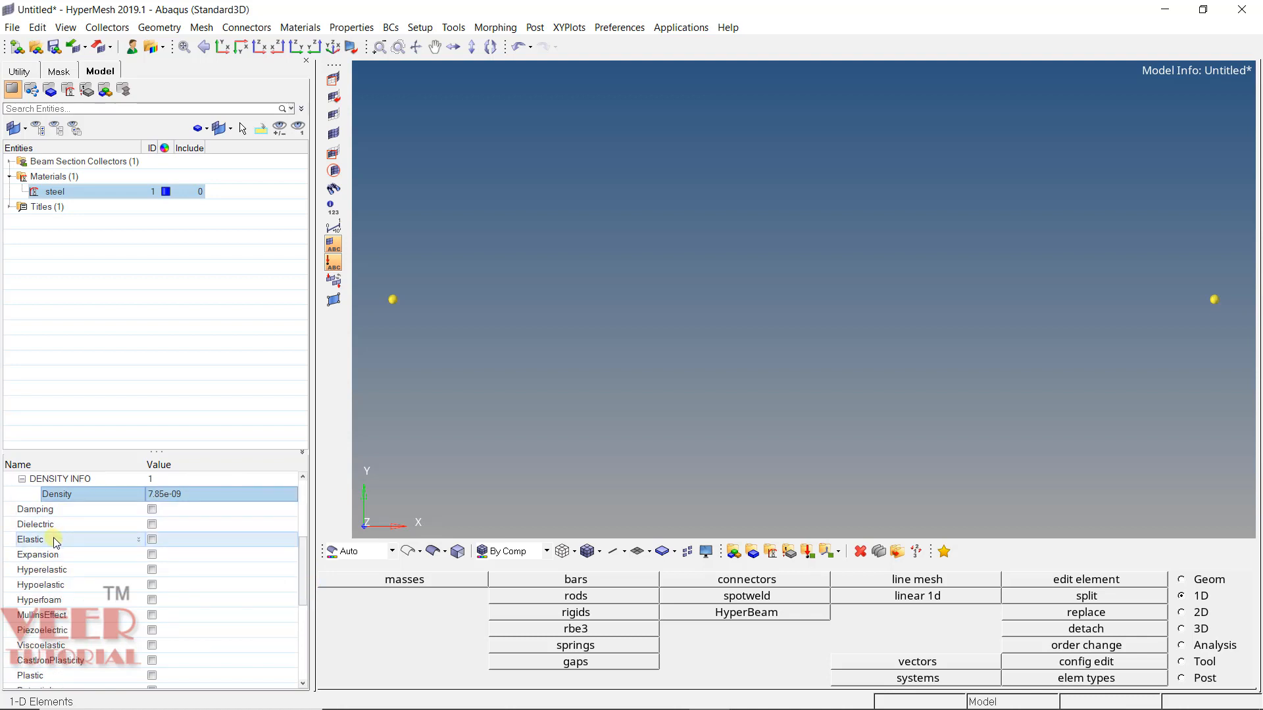
{"action": "left_click", "coordinate": [152, 544]}
{"action": "left_click", "coordinate": [151, 541]}
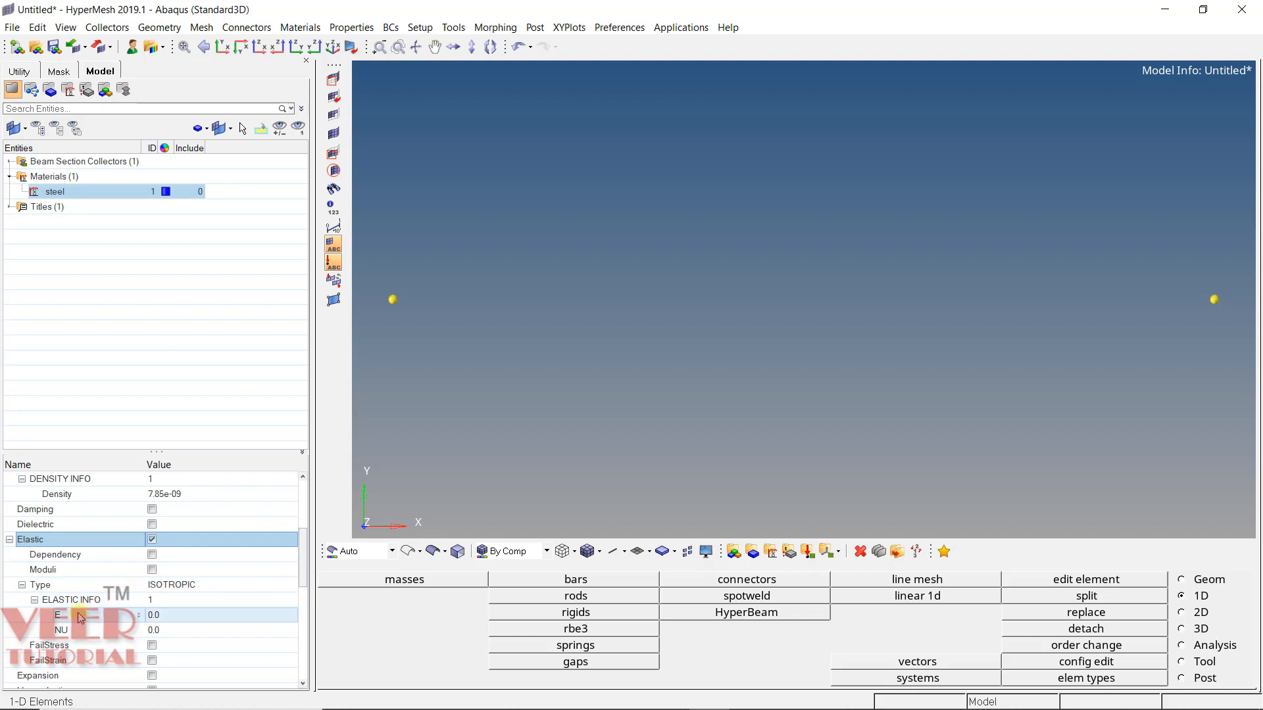
{"action": "left_click", "coordinate": [157, 615]}
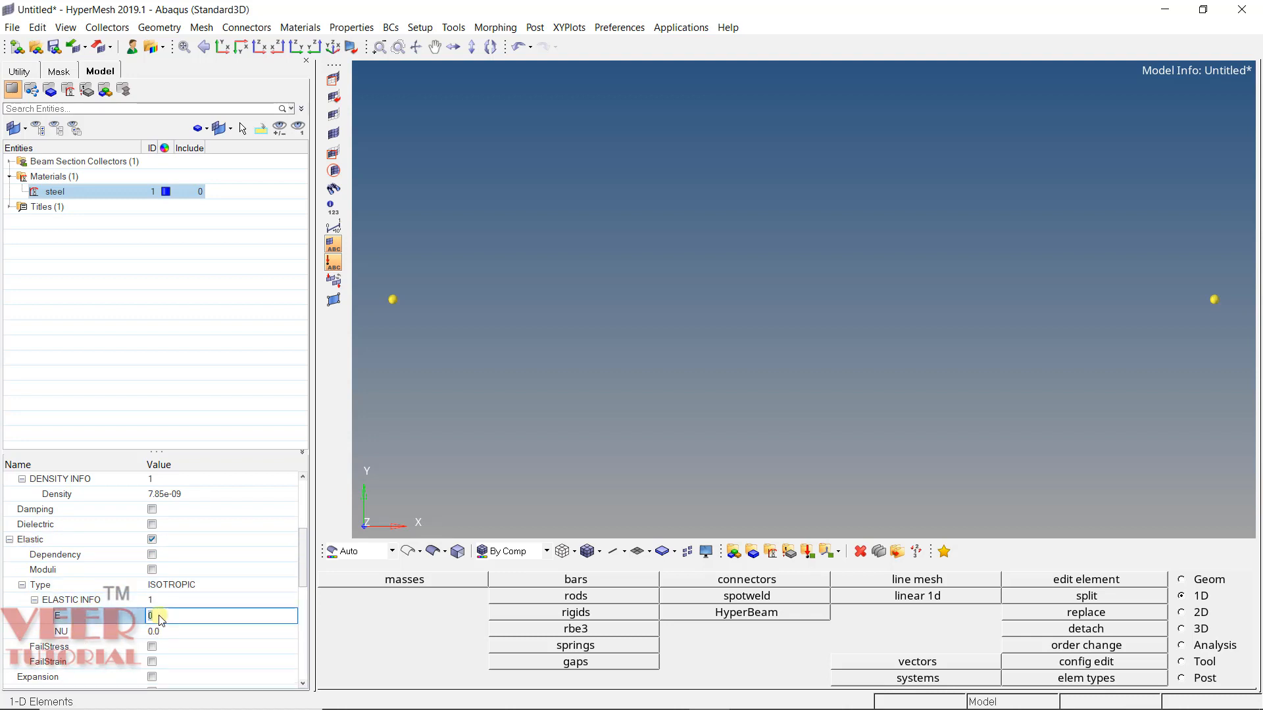
{"action": "type", "text": "210000"}
{"action": "left_click", "coordinate": [189, 631]}
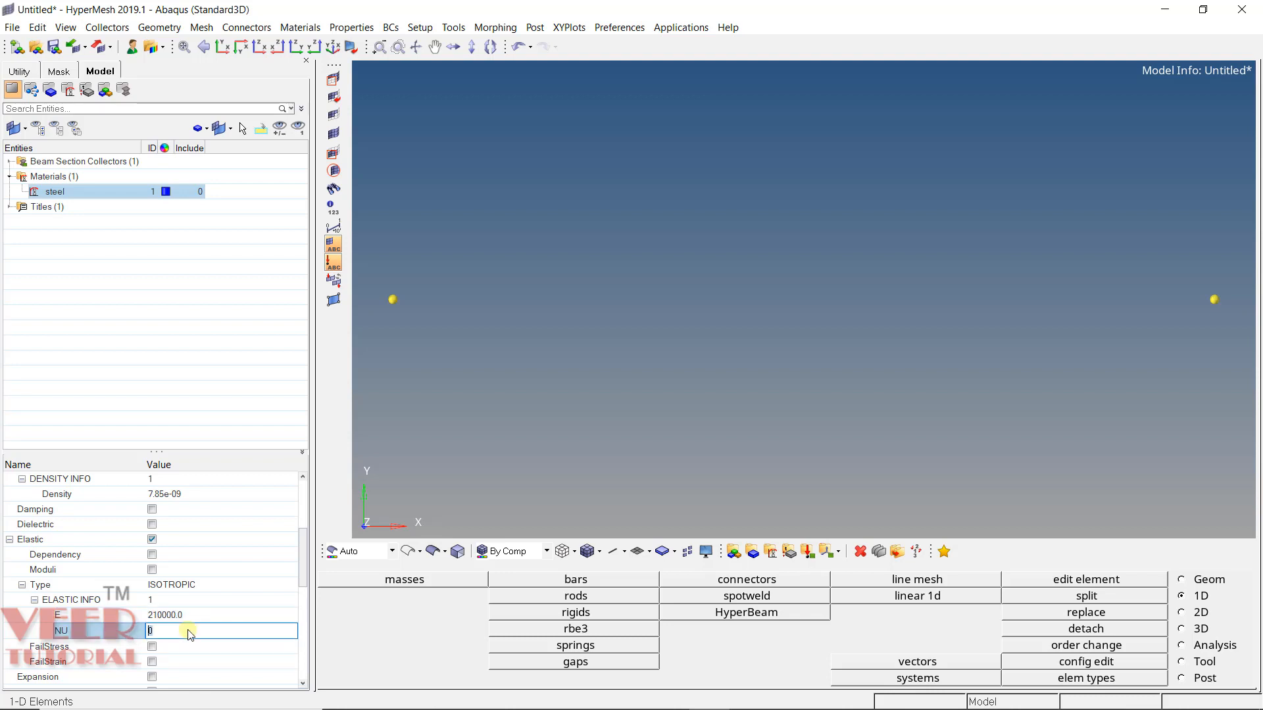
{"action": "type", "text": "0"}
{"action": "key", "text": "Return"}
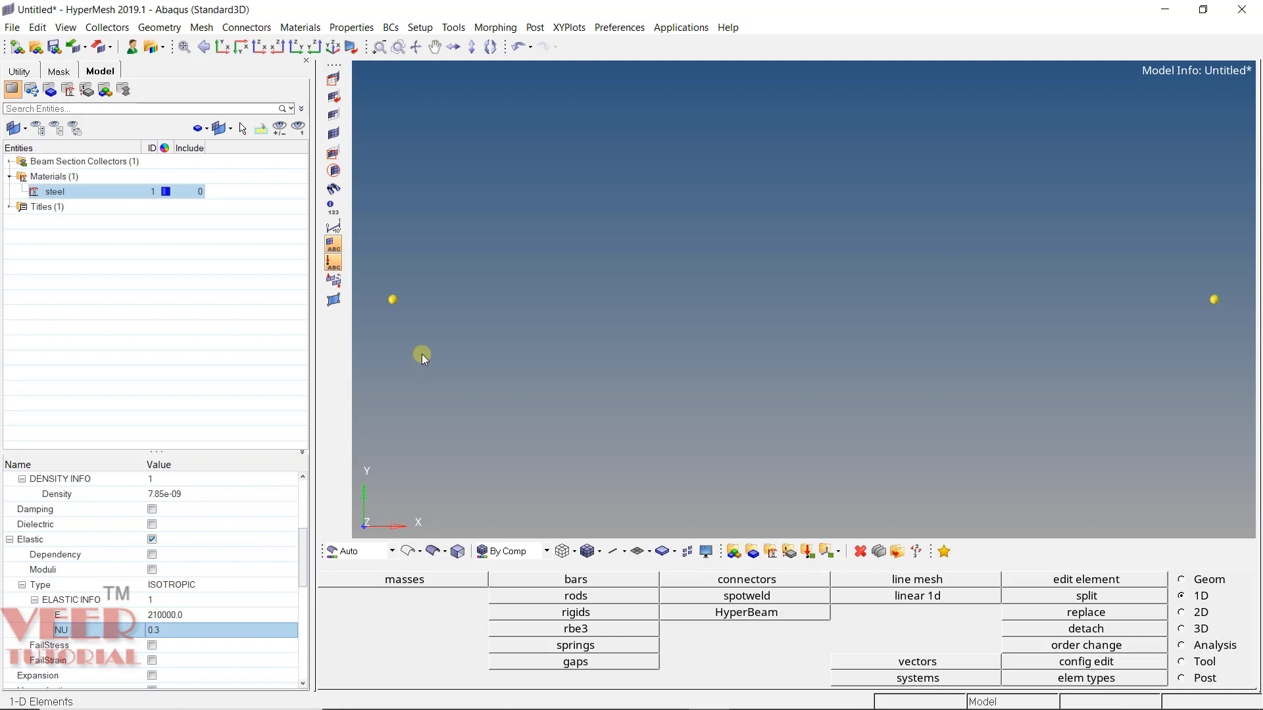
{"action": "left_click", "coordinate": [127, 286]}
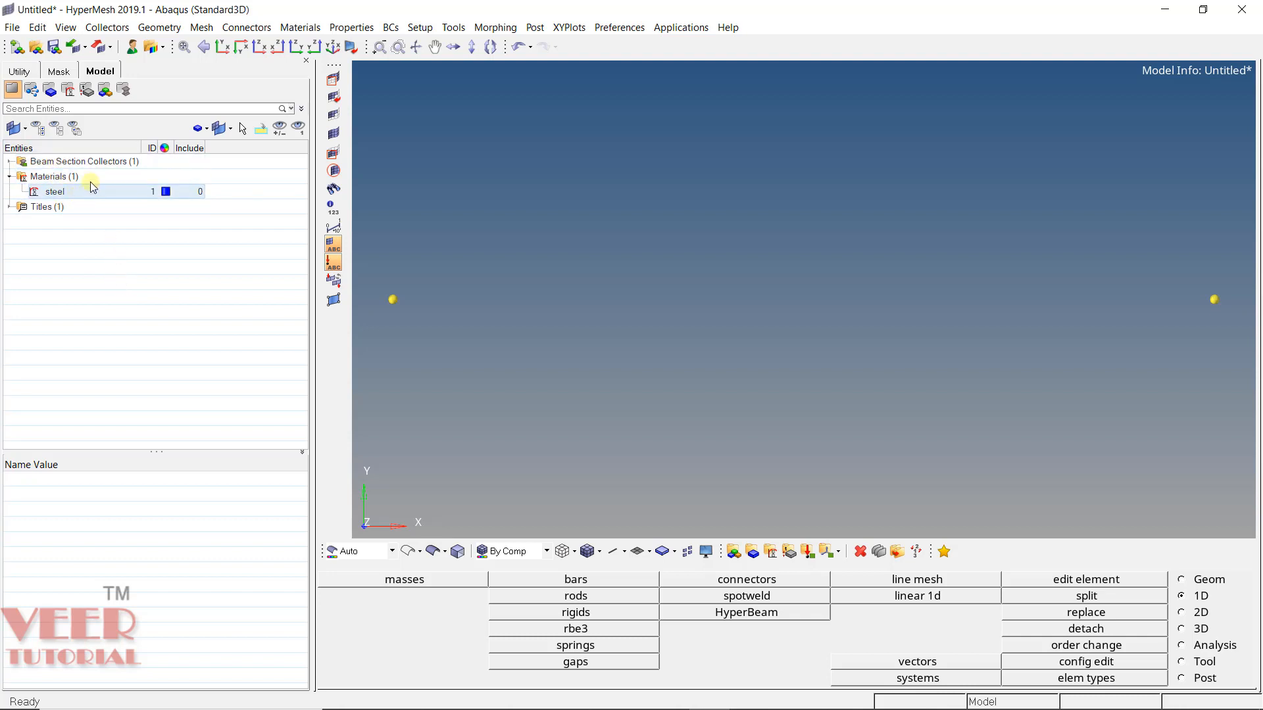
- Create a new property in the model and name it PBEAM
{"action": "right_click", "coordinate": [97, 309]}
{"action": "mouse_move", "coordinate": [180, 316]}
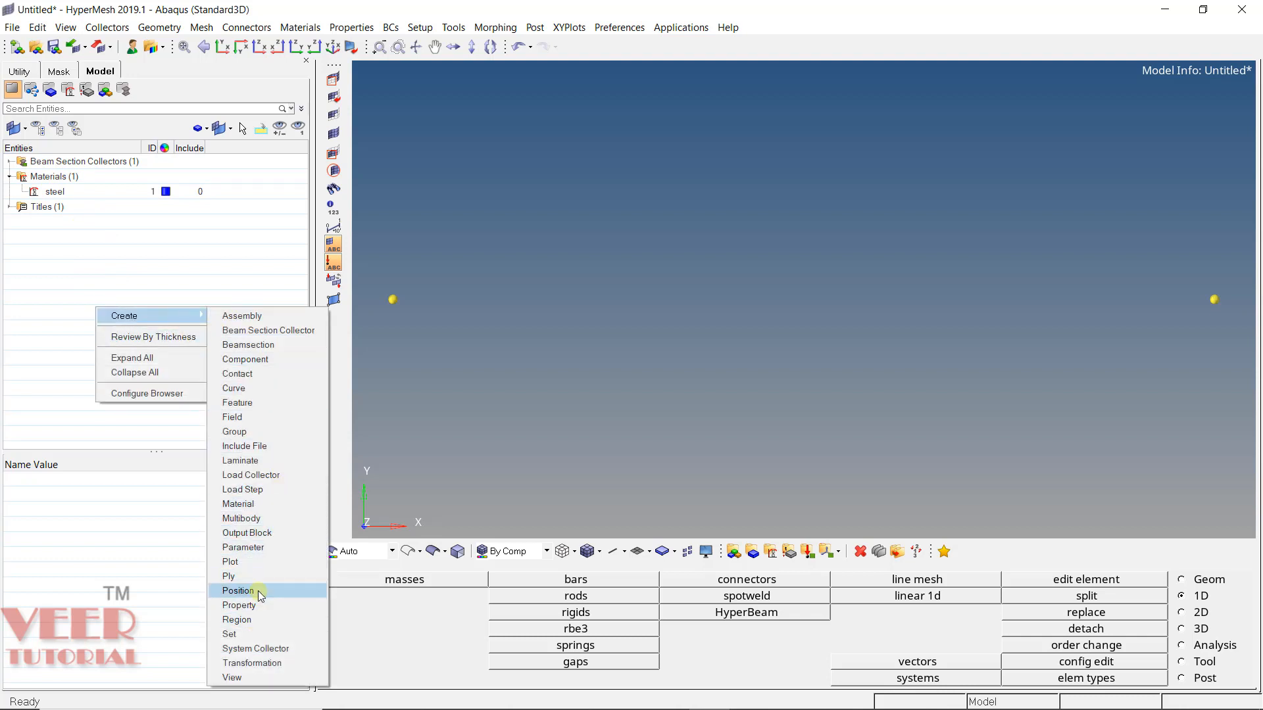
{"action": "left_click", "coordinate": [238, 605]}
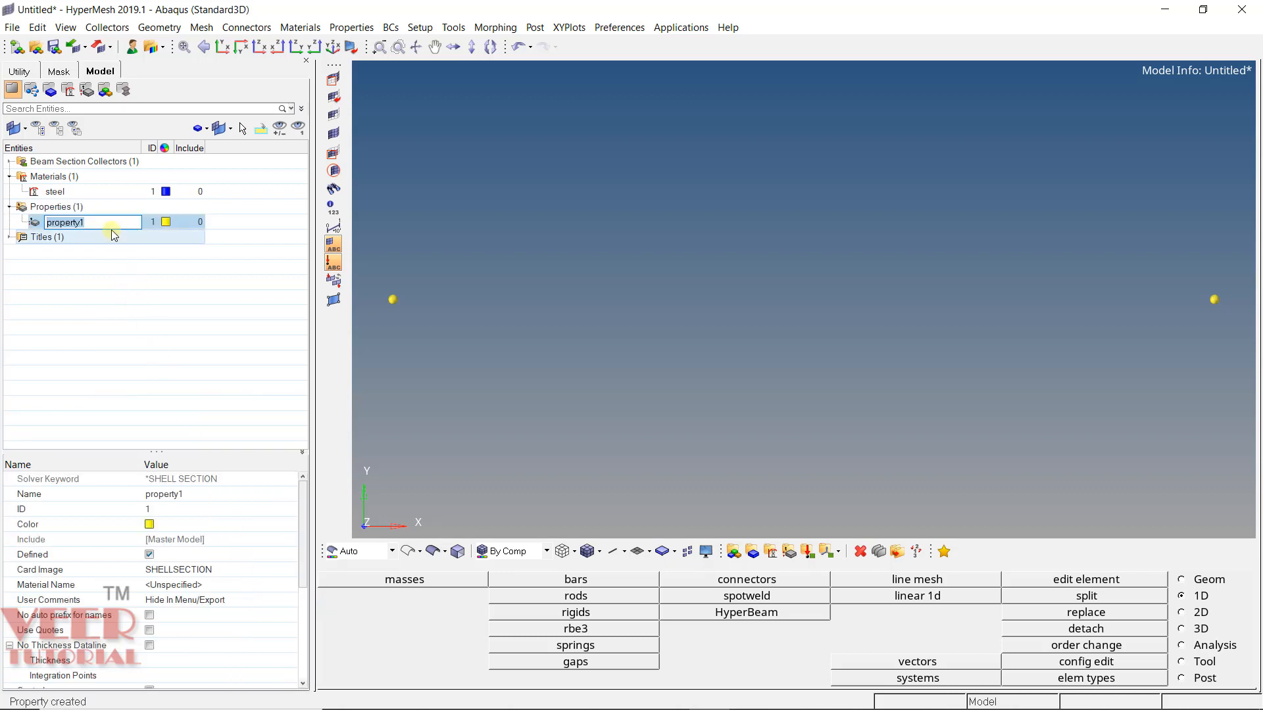
{"action": "left_click", "coordinate": [190, 404]}
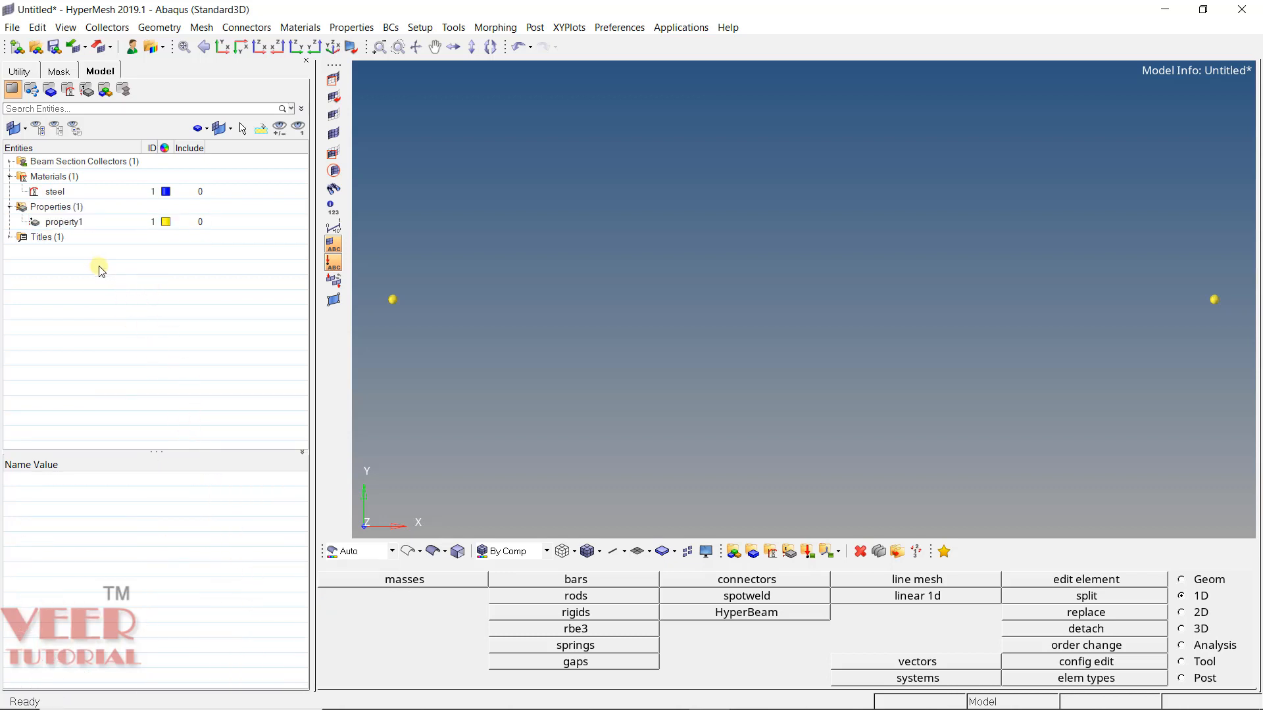
{"action": "left_click", "coordinate": [72, 224]}
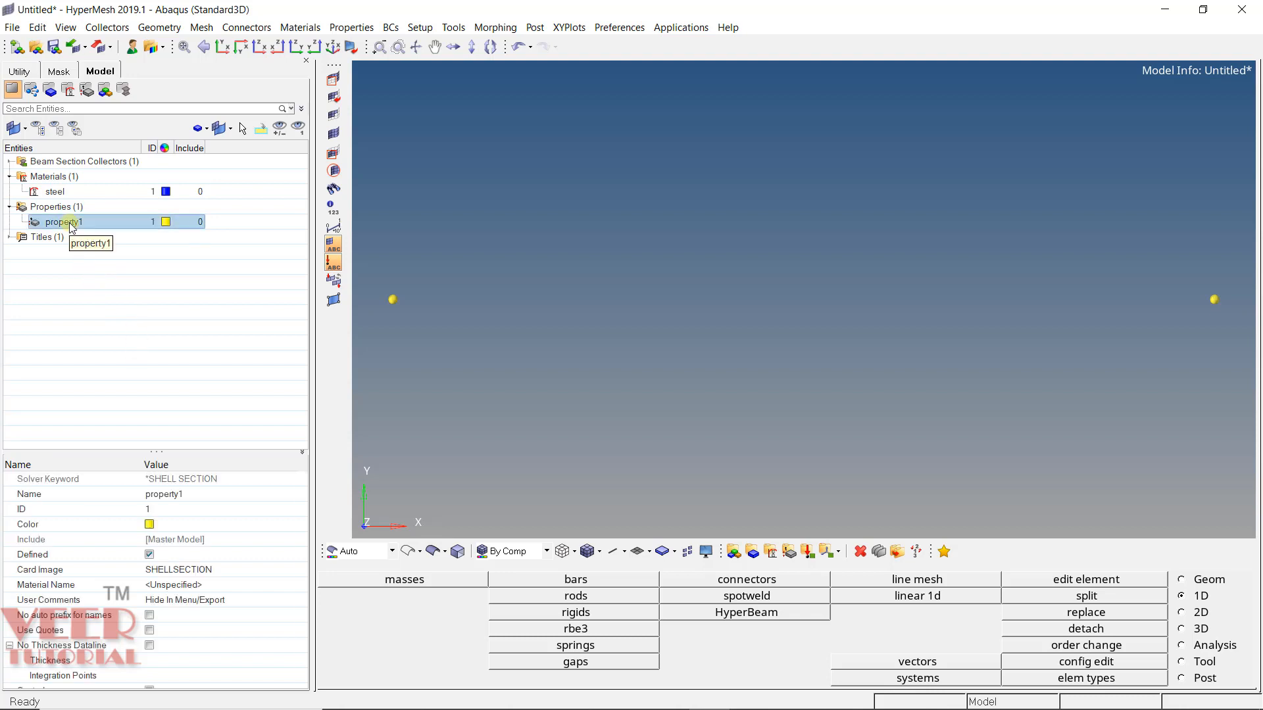
{"action": "left_click", "coordinate": [169, 498]}
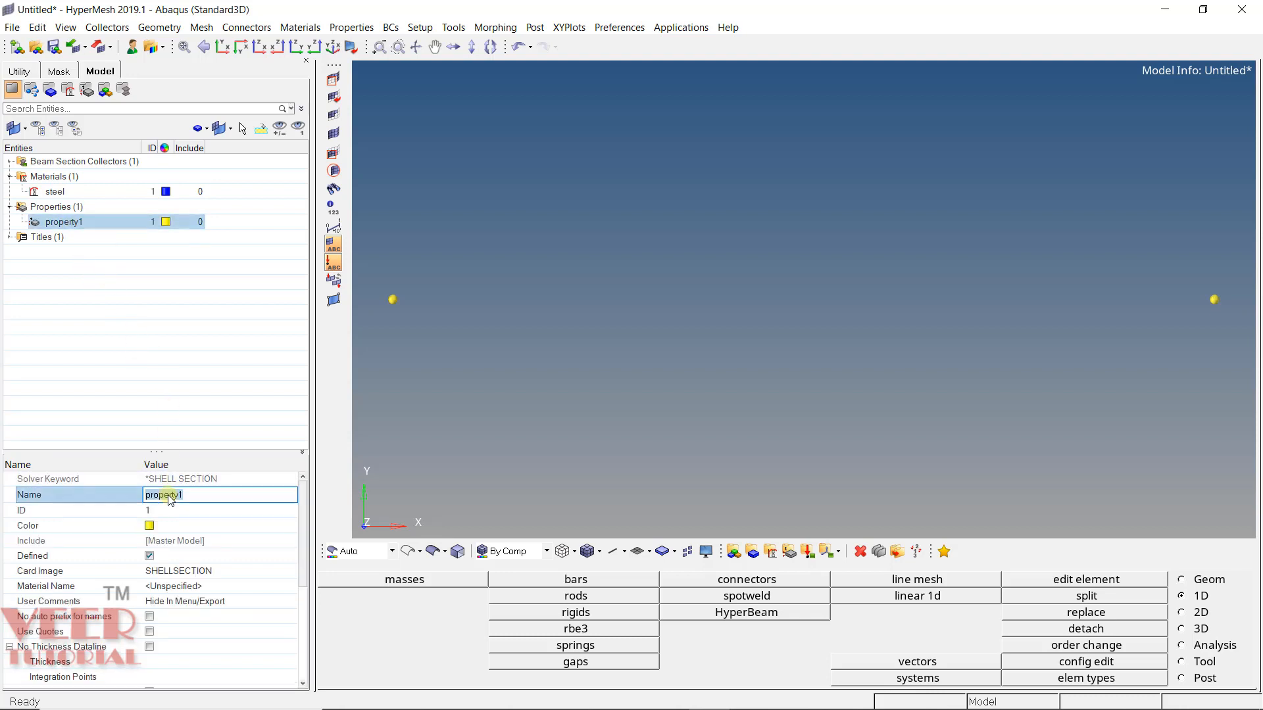
{"action": "type", "text": "PBEAM"}
{"action": "key", "text": "Return"}
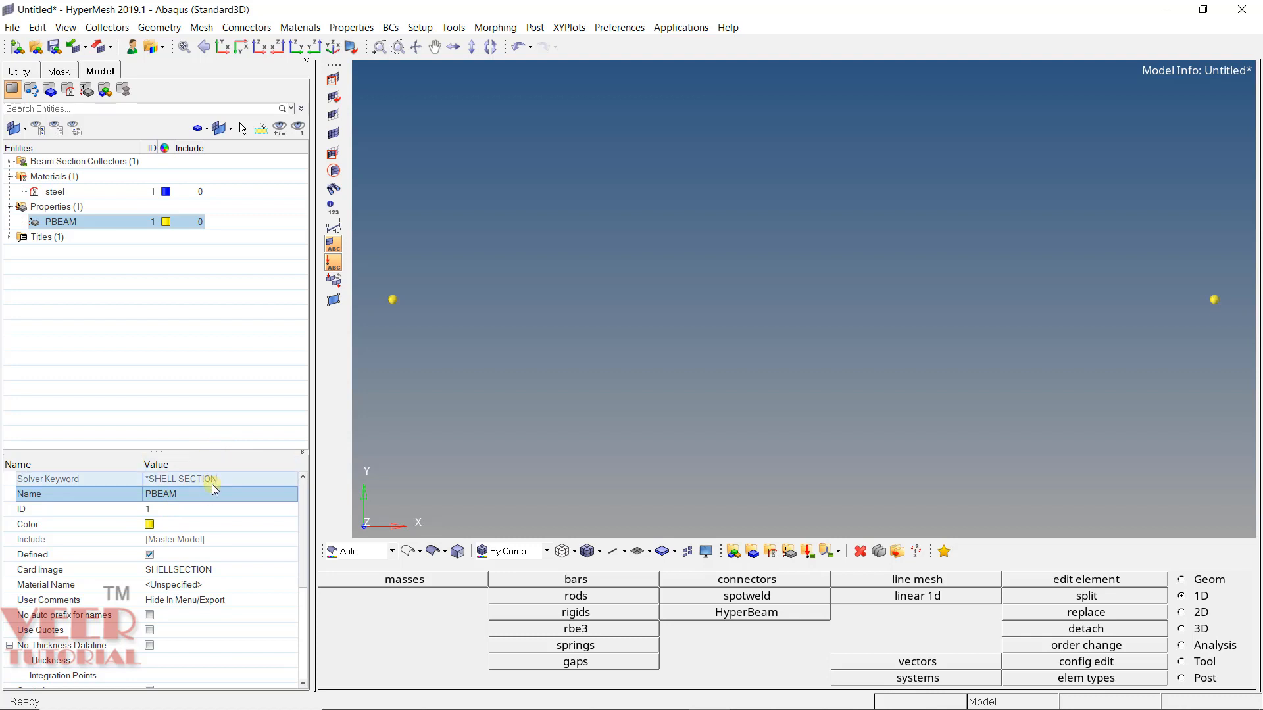
- Change the PBEAM property's card image to BEAMSECTION and accept the modification
{"action": "left_click", "coordinate": [209, 570]}
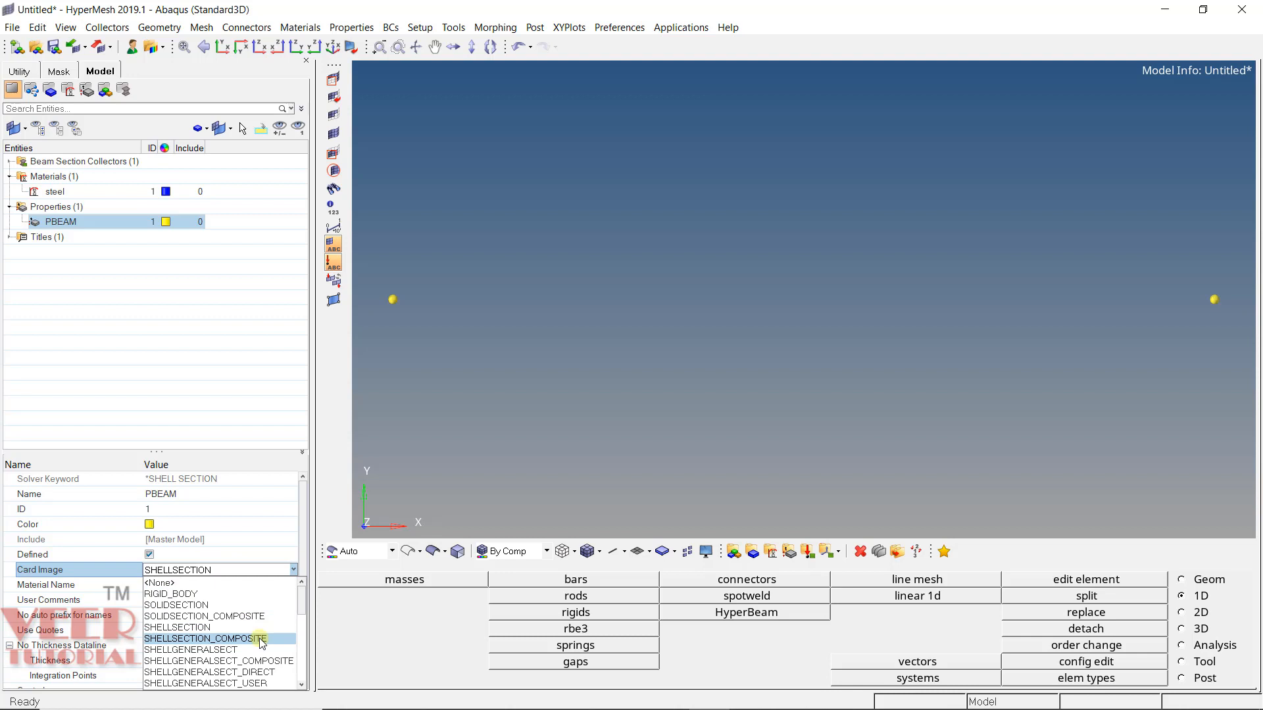
{"action": "scroll", "coordinate": [262, 643], "scroll_direction": "down", "scroll_amount": 1}
{"action": "scroll", "coordinate": [261, 642], "scroll_direction": "down", "scroll_amount": 1}
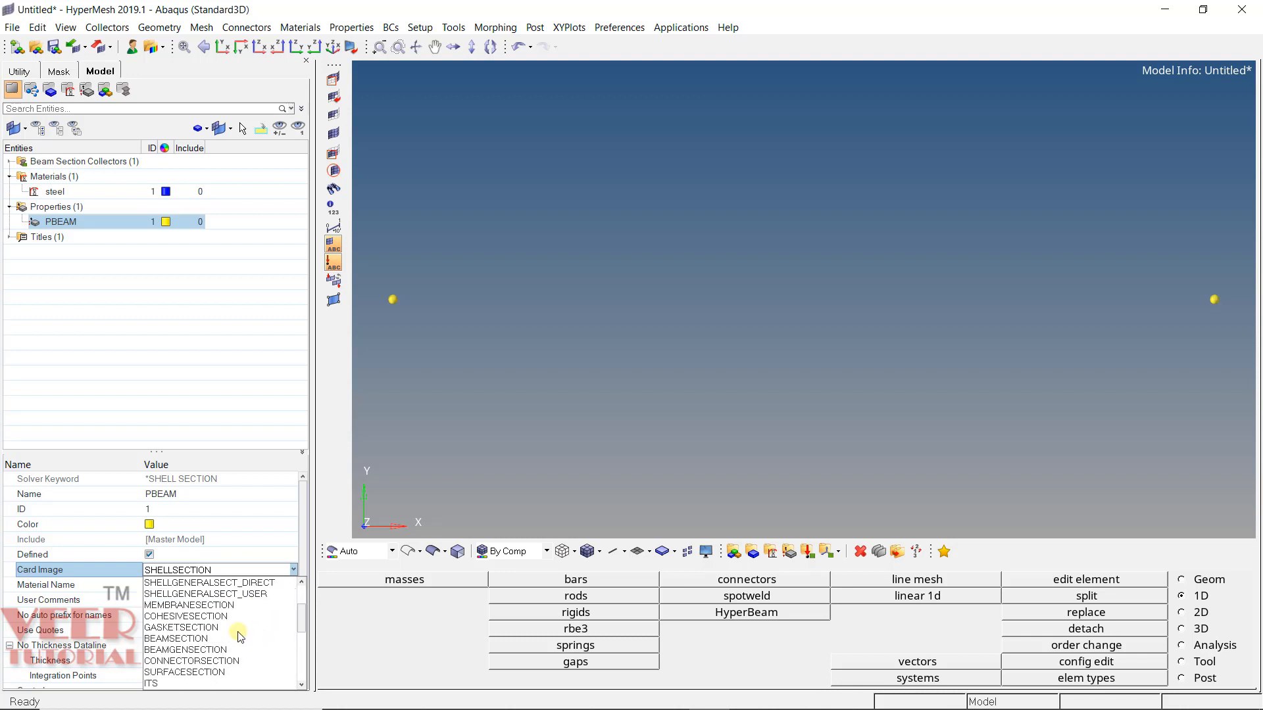
{"action": "left_click", "coordinate": [197, 639]}
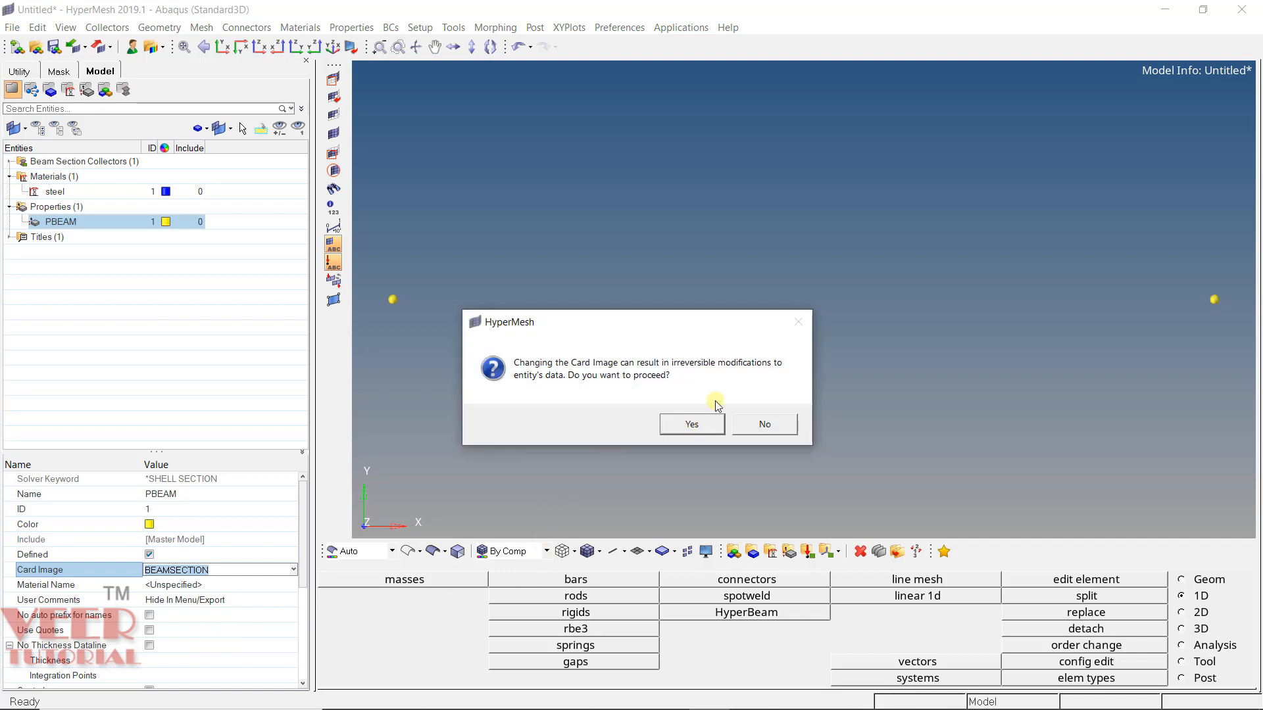
{"action": "left_click", "coordinate": [700, 423]}
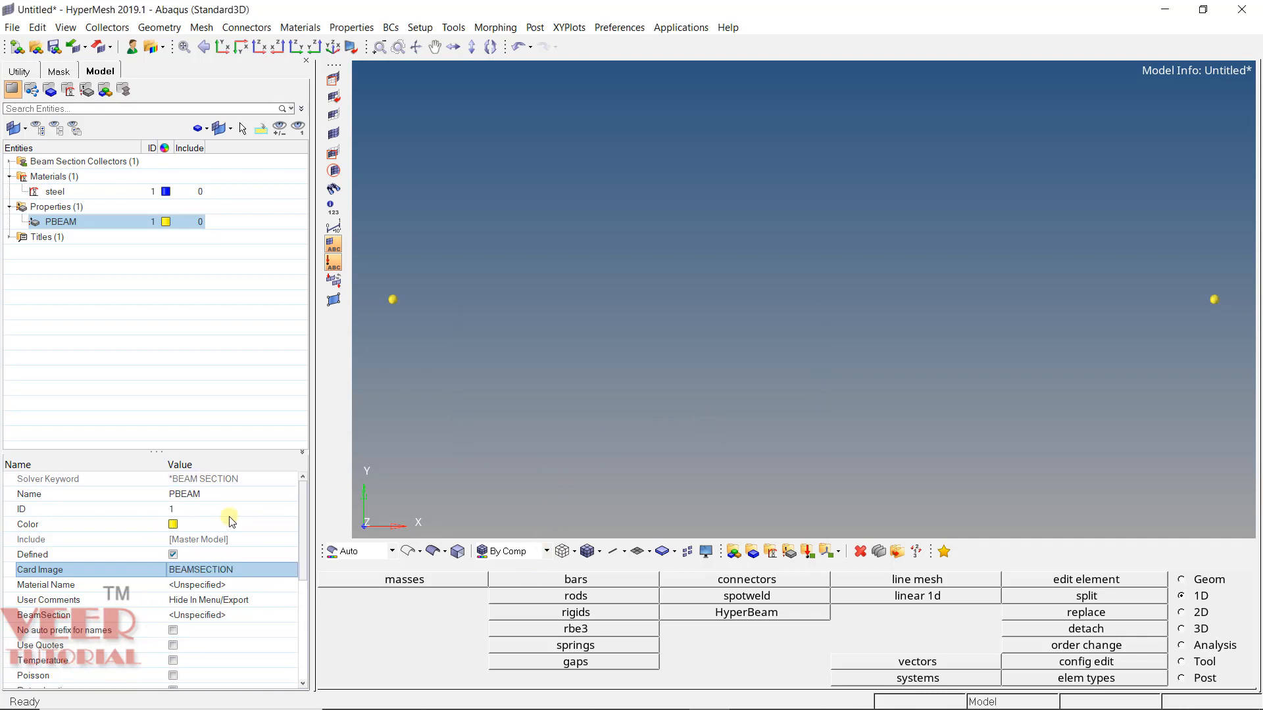
- Assign the steel material and the beam_section beam section to the PBEAM property
{"action": "left_click", "coordinate": [196, 585]}
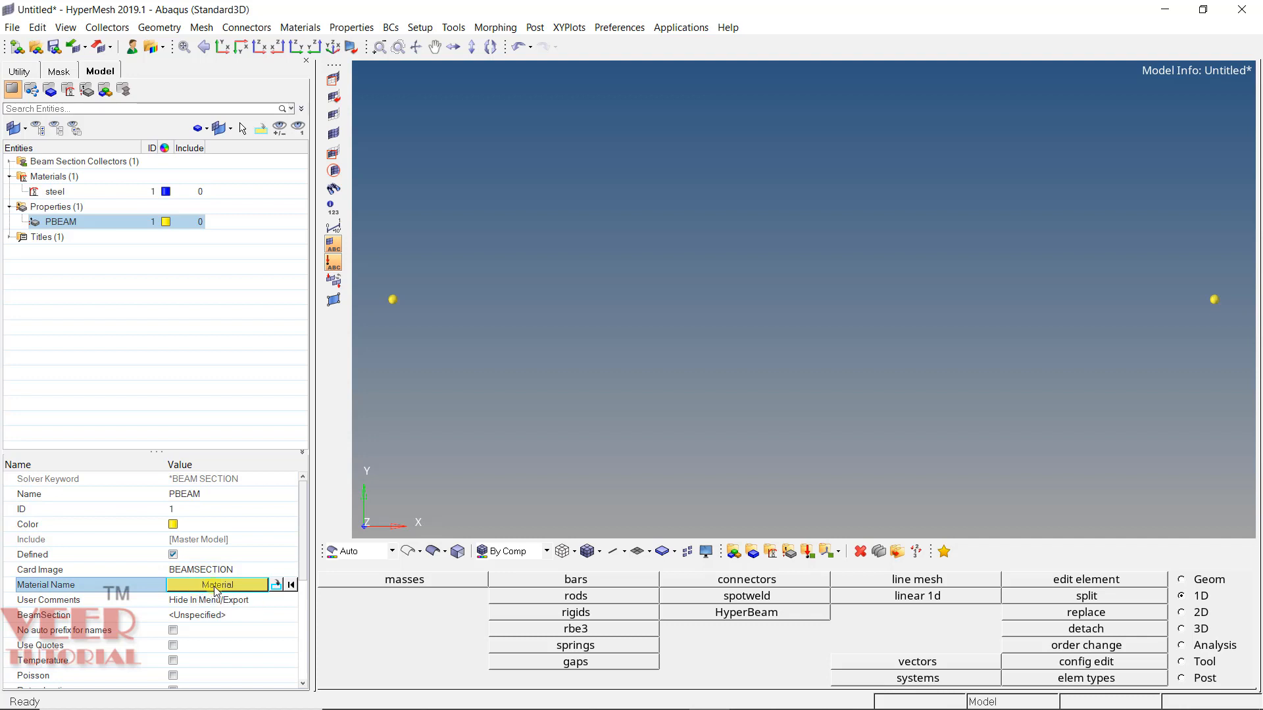
{"action": "left_click", "coordinate": [217, 586]}
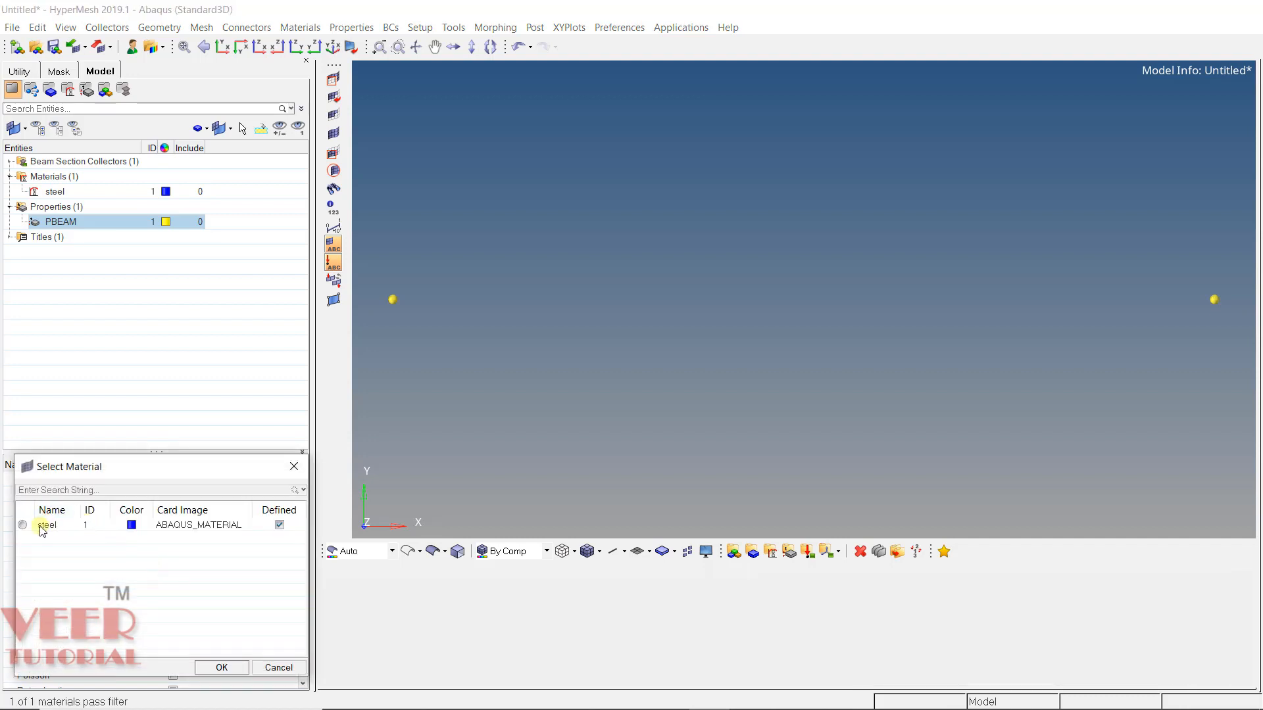
{"action": "left_click", "coordinate": [41, 526]}
{"action": "left_click", "coordinate": [220, 667]}
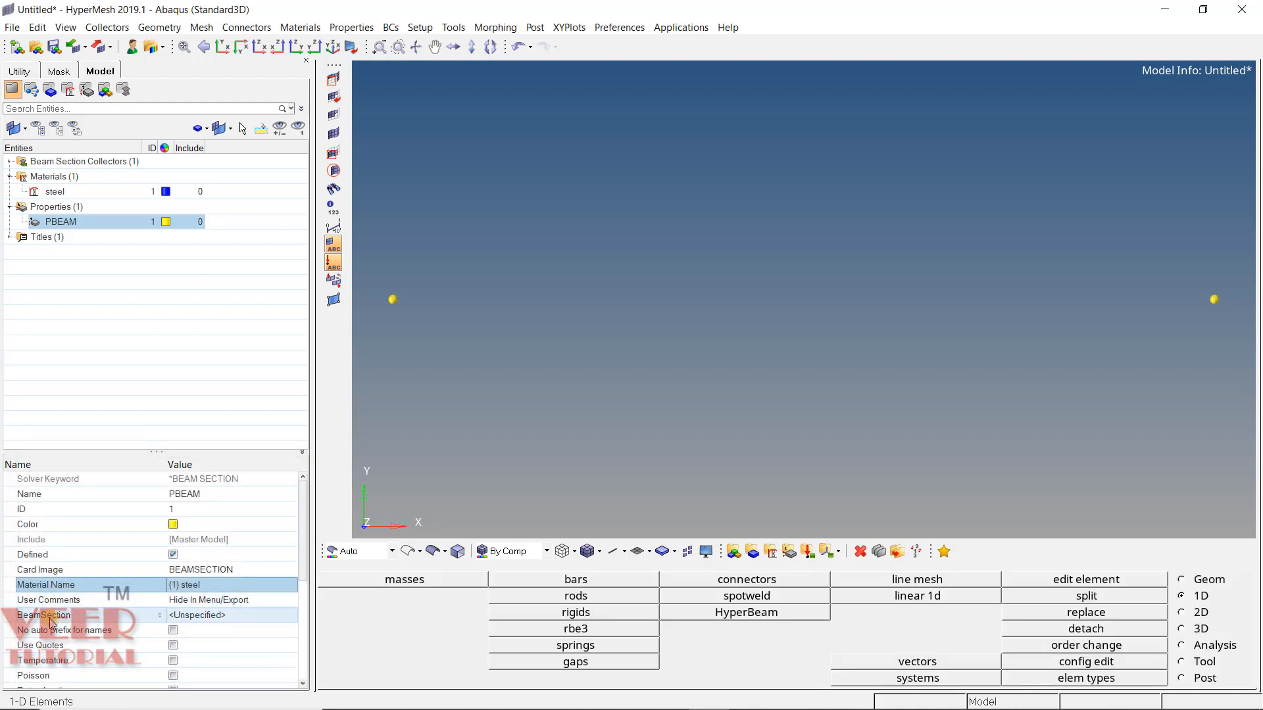
{"action": "left_click", "coordinate": [214, 620]}
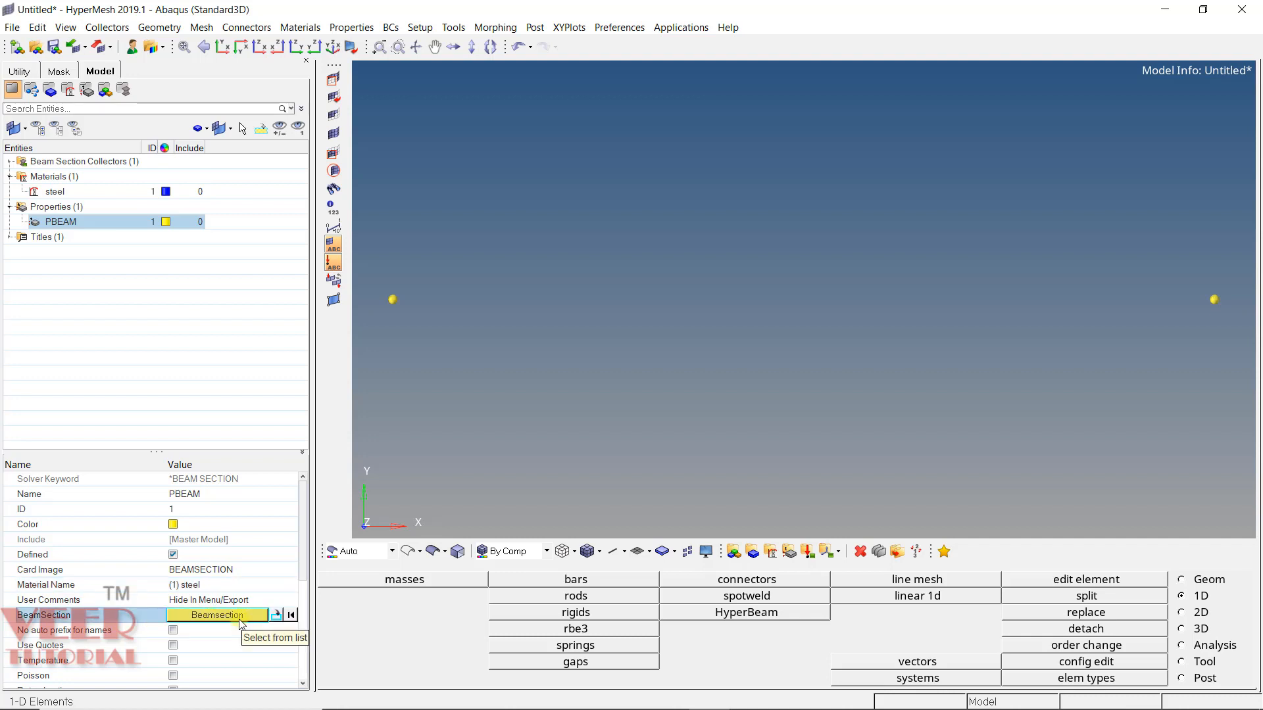
{"action": "left_click", "coordinate": [238, 618]}
{"action": "left_click", "coordinate": [136, 525]}
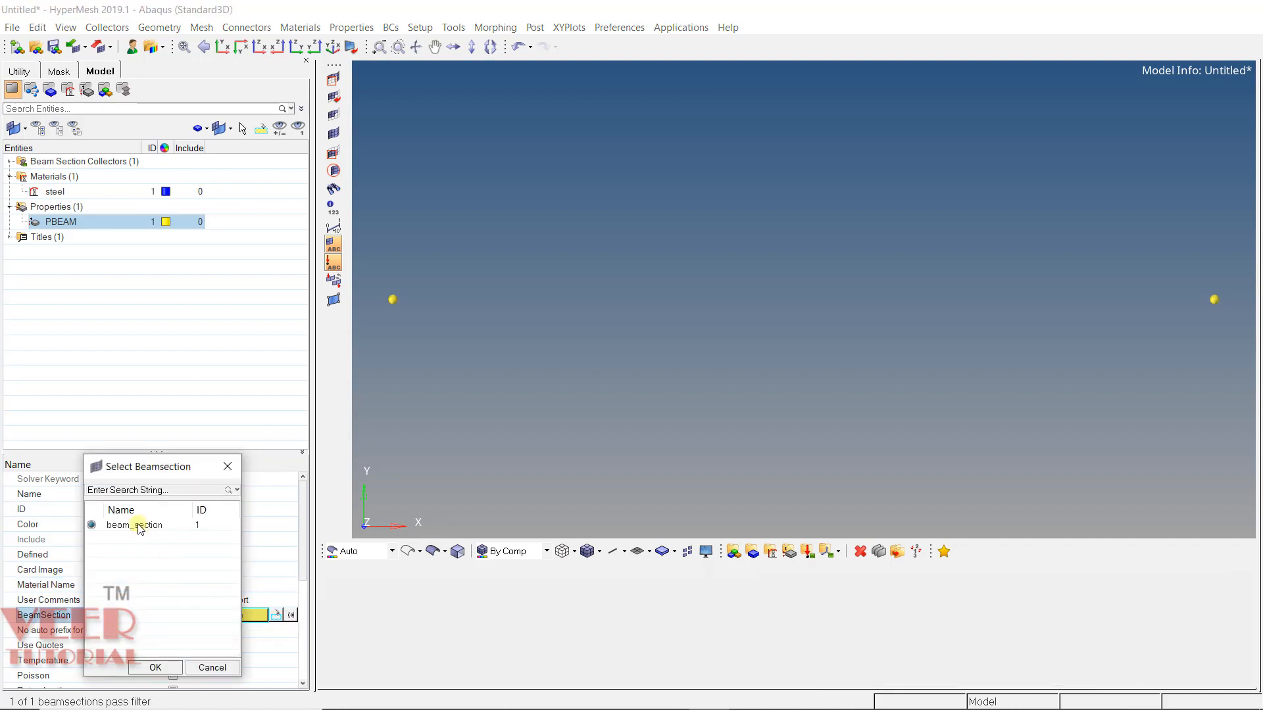
{"action": "left_click", "coordinate": [155, 667]}
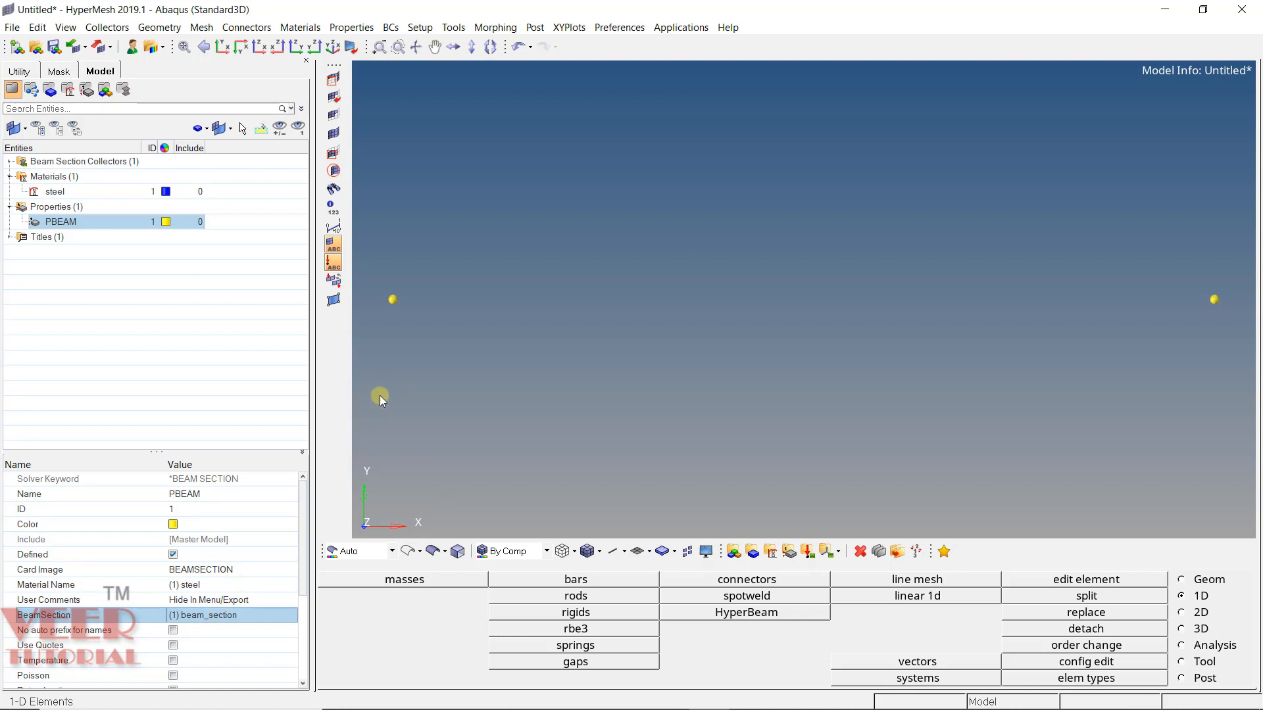
- Start creating two-node bar elements with the PBEAM property and element type B31
{"action": "left_click", "coordinate": [586, 580]}
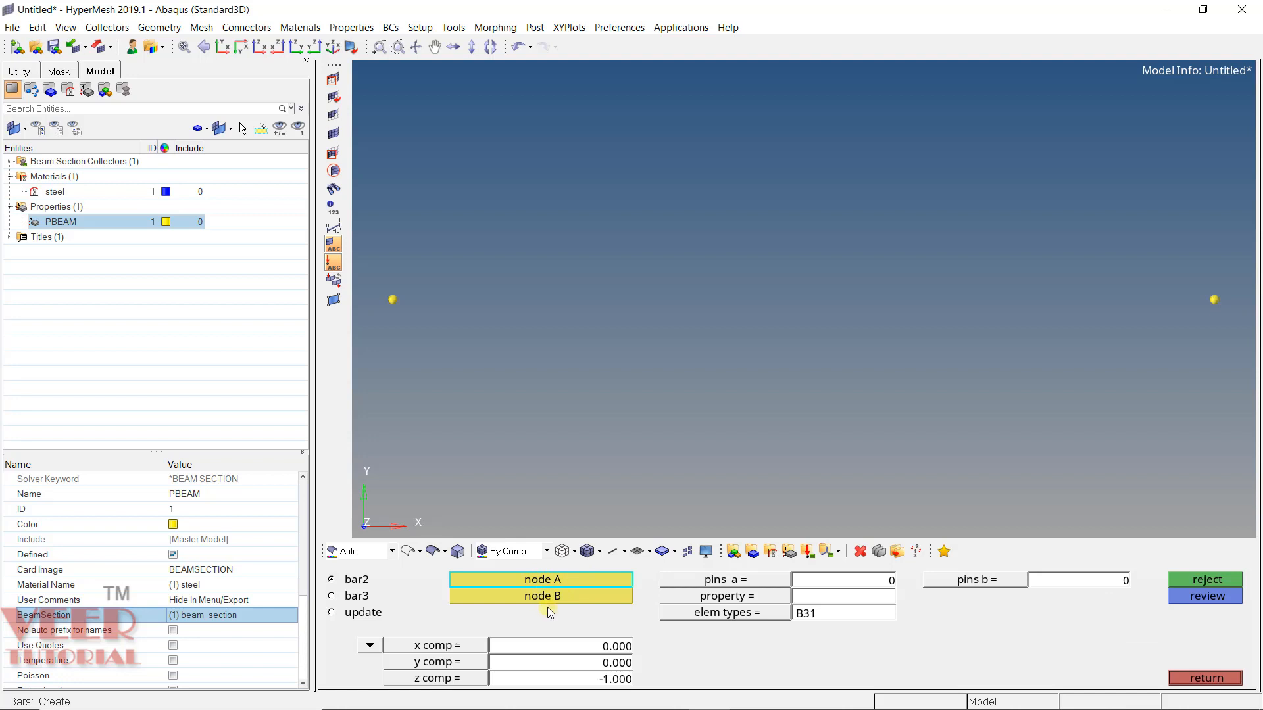
{"action": "left_click", "coordinate": [721, 596]}
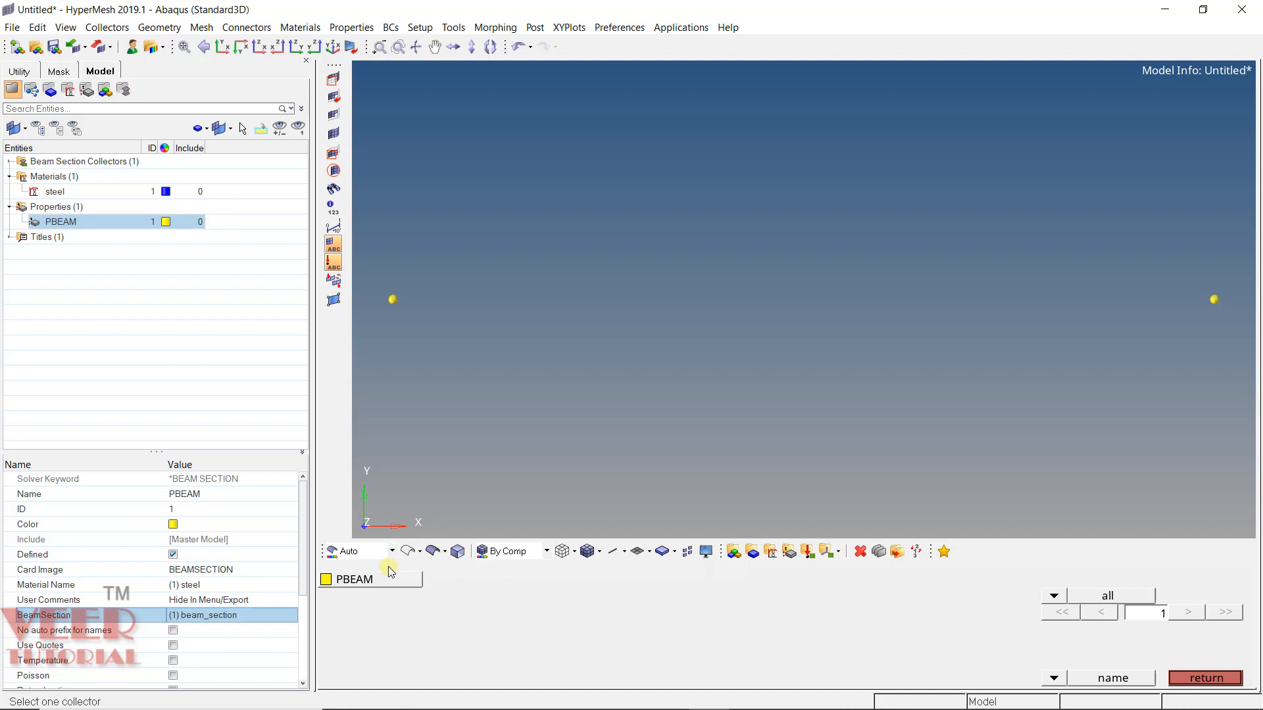
{"action": "left_click", "coordinate": [376, 574]}
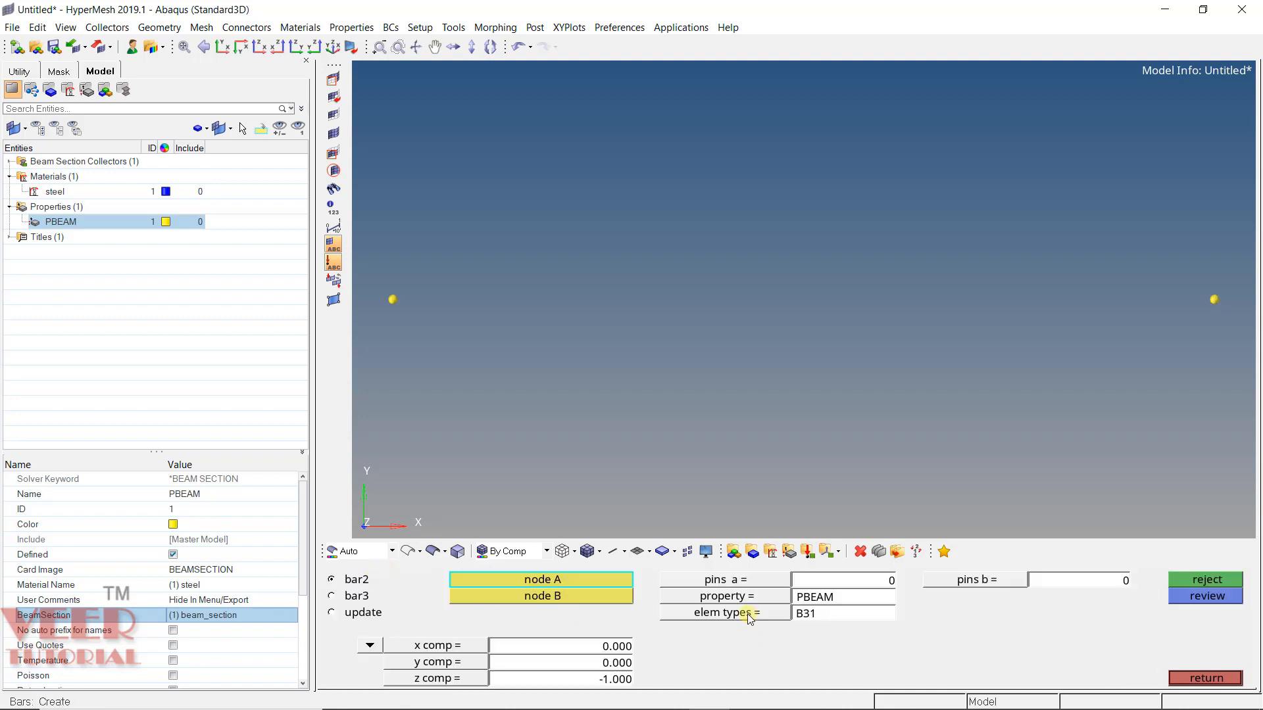
{"action": "left_click", "coordinate": [750, 618]}
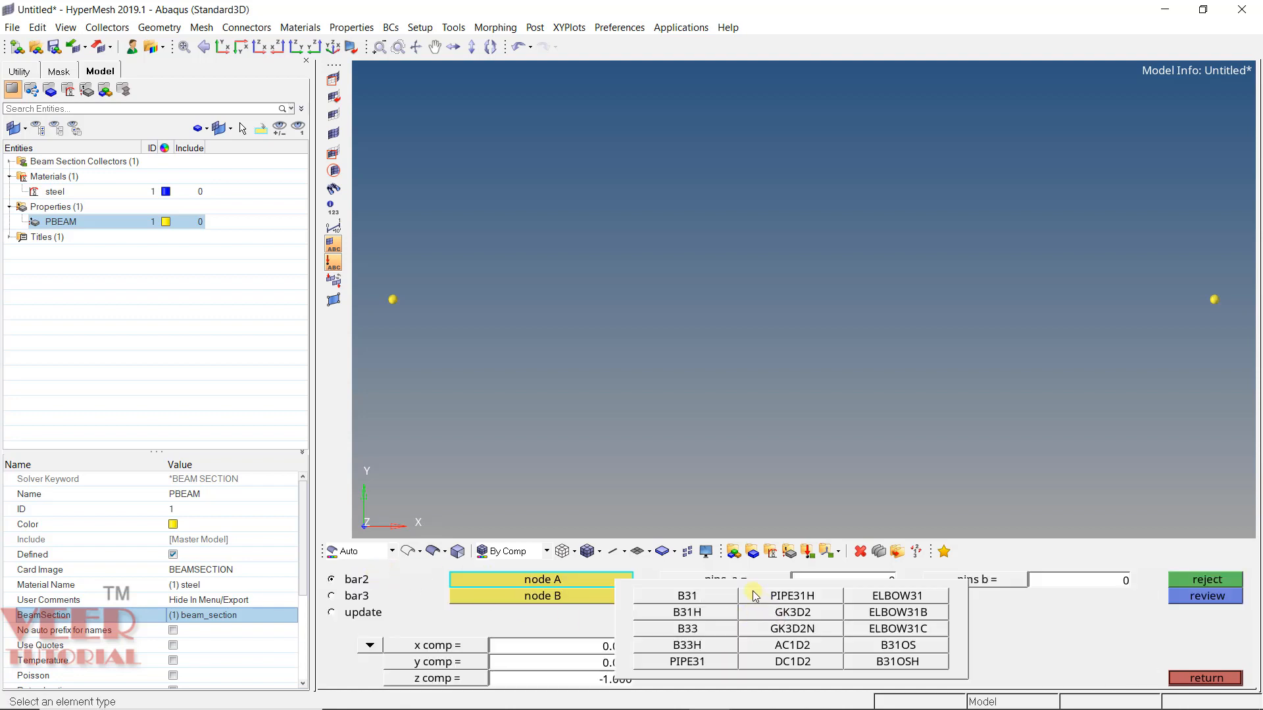
{"action": "left_click", "coordinate": [687, 596]}
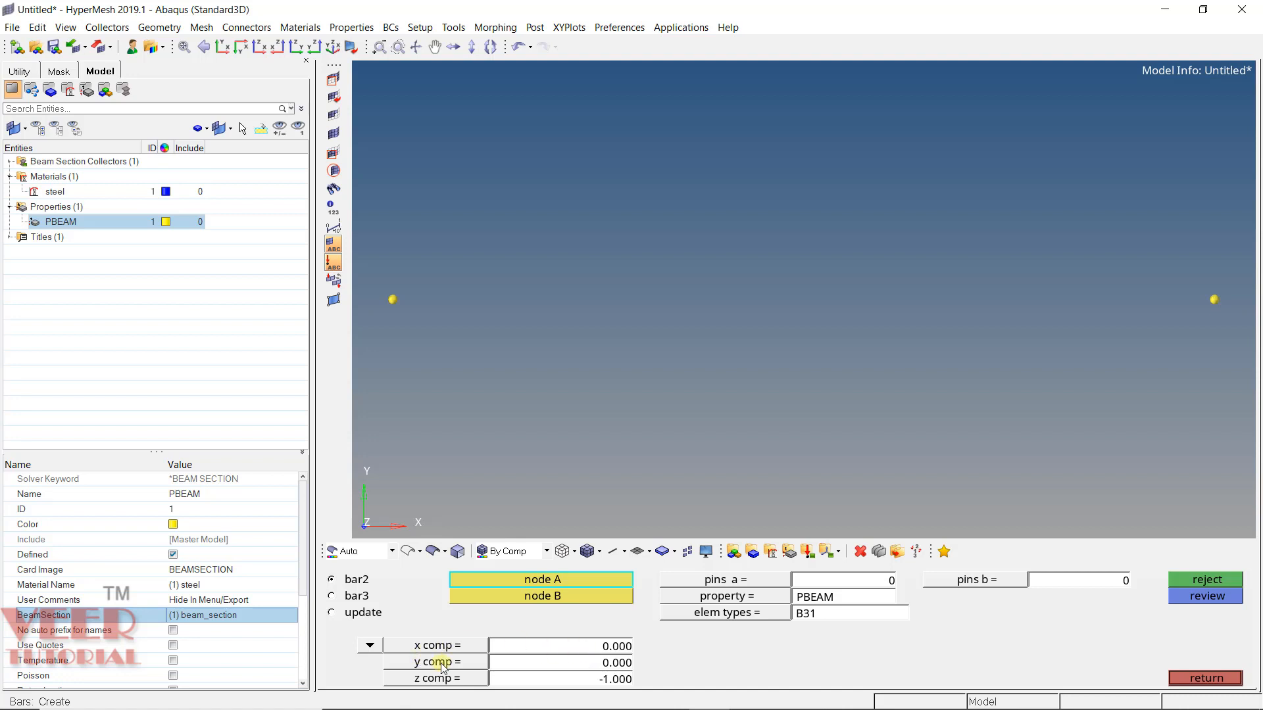
- Set the z component of the bar's orientation vector to 1
{"action": "left_click", "coordinate": [369, 645]}
{"action": "left_click", "coordinate": [582, 682]}
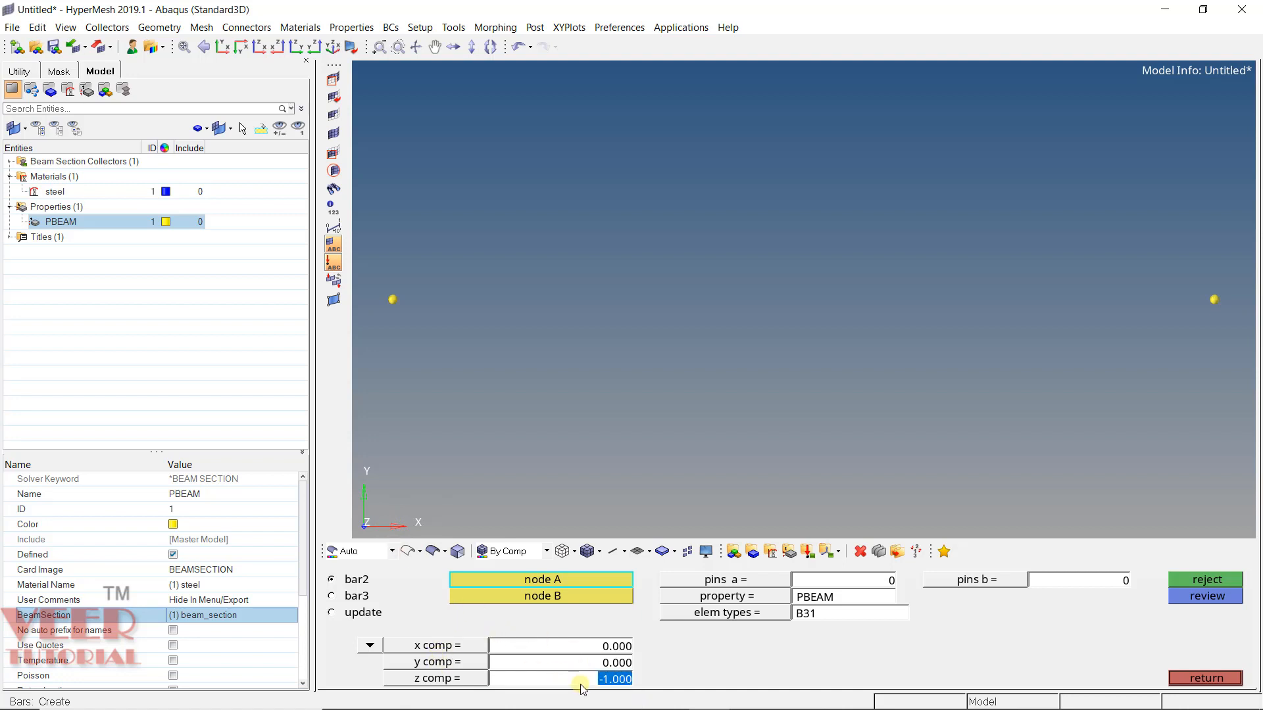
{"action": "type", "text": "1"}
{"action": "key", "text": "Return"}
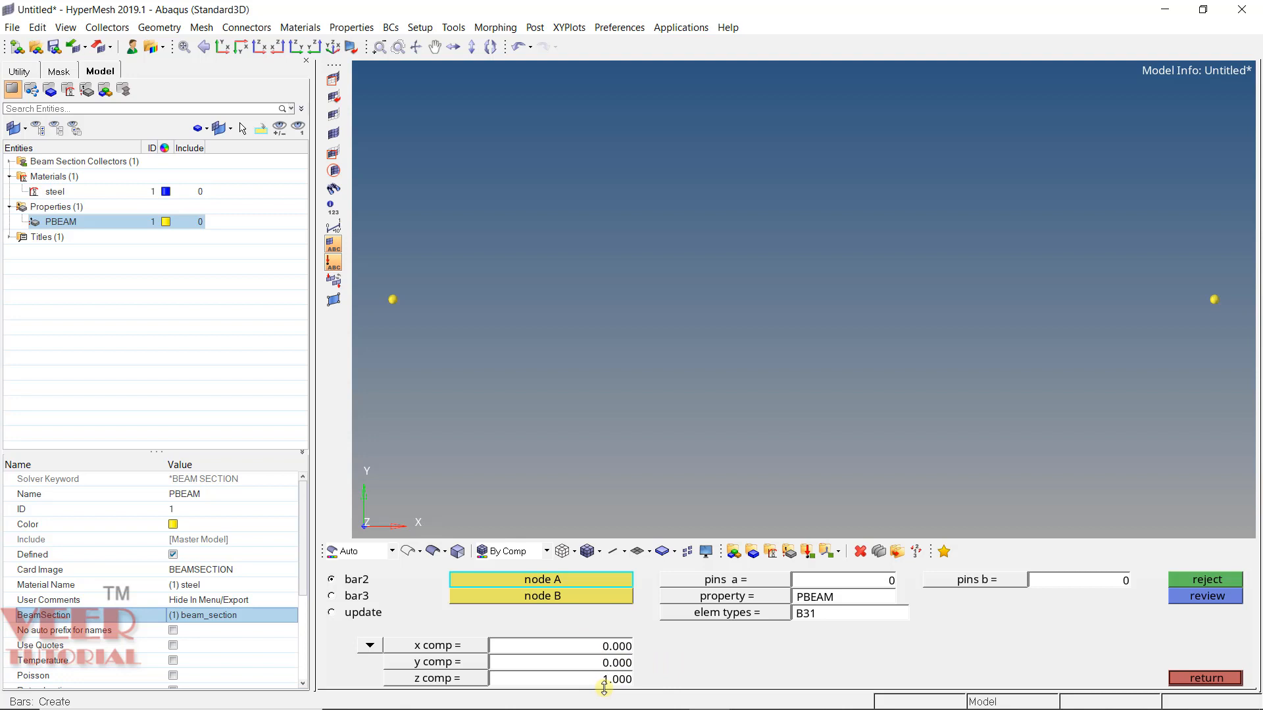
- Create a B31 bar element between the two existing nodes and leave bar creation
{"action": "left_click", "coordinate": [397, 297]}
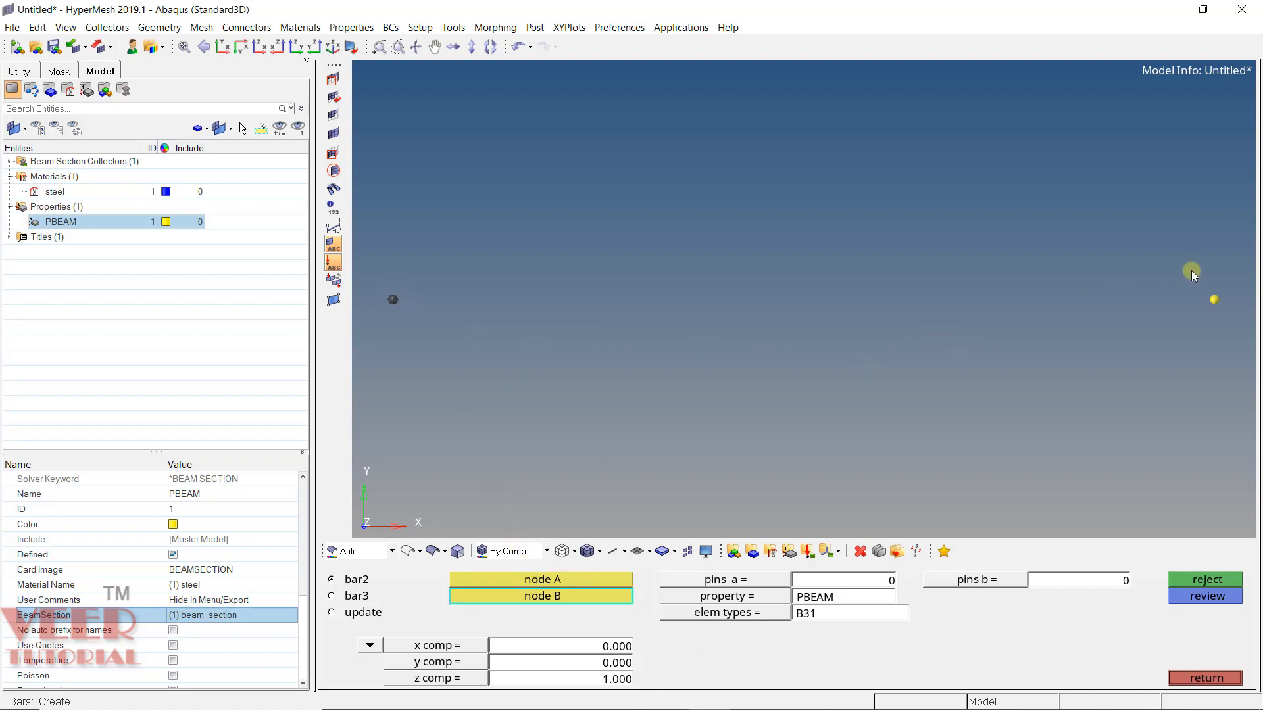
{"action": "left_click", "coordinate": [1212, 300]}
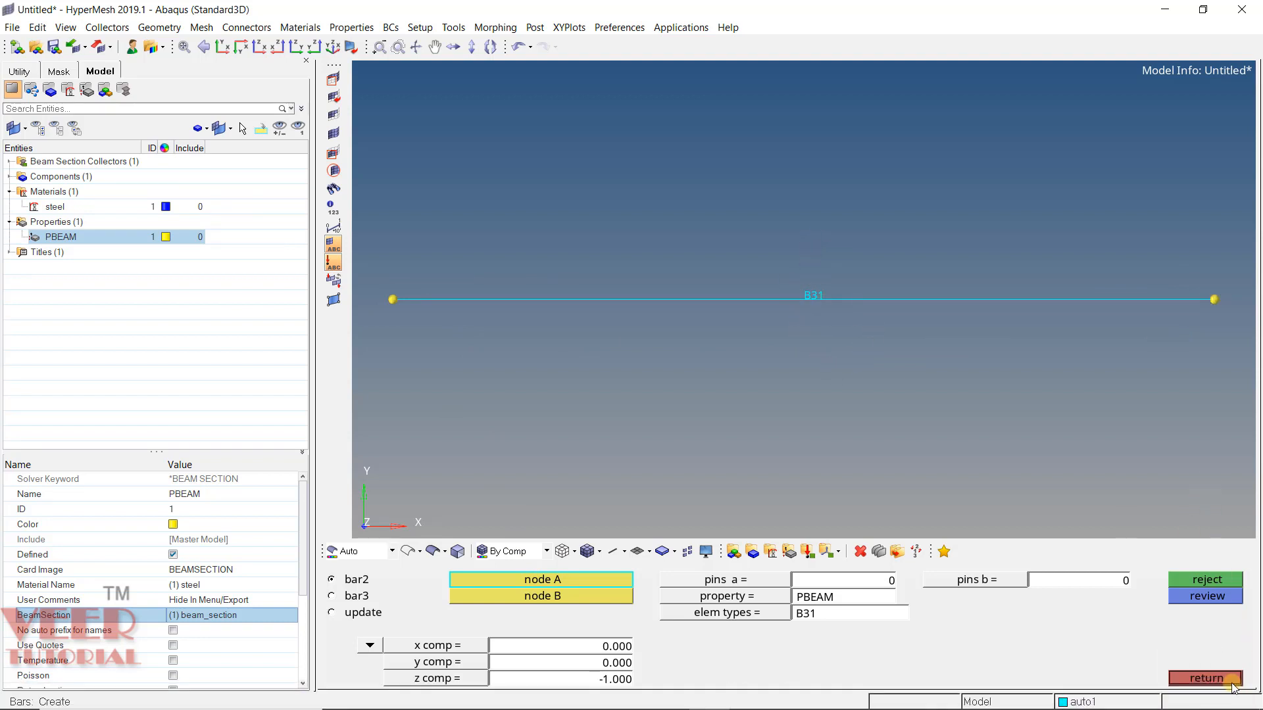
{"action": "left_click", "coordinate": [1205, 677]}
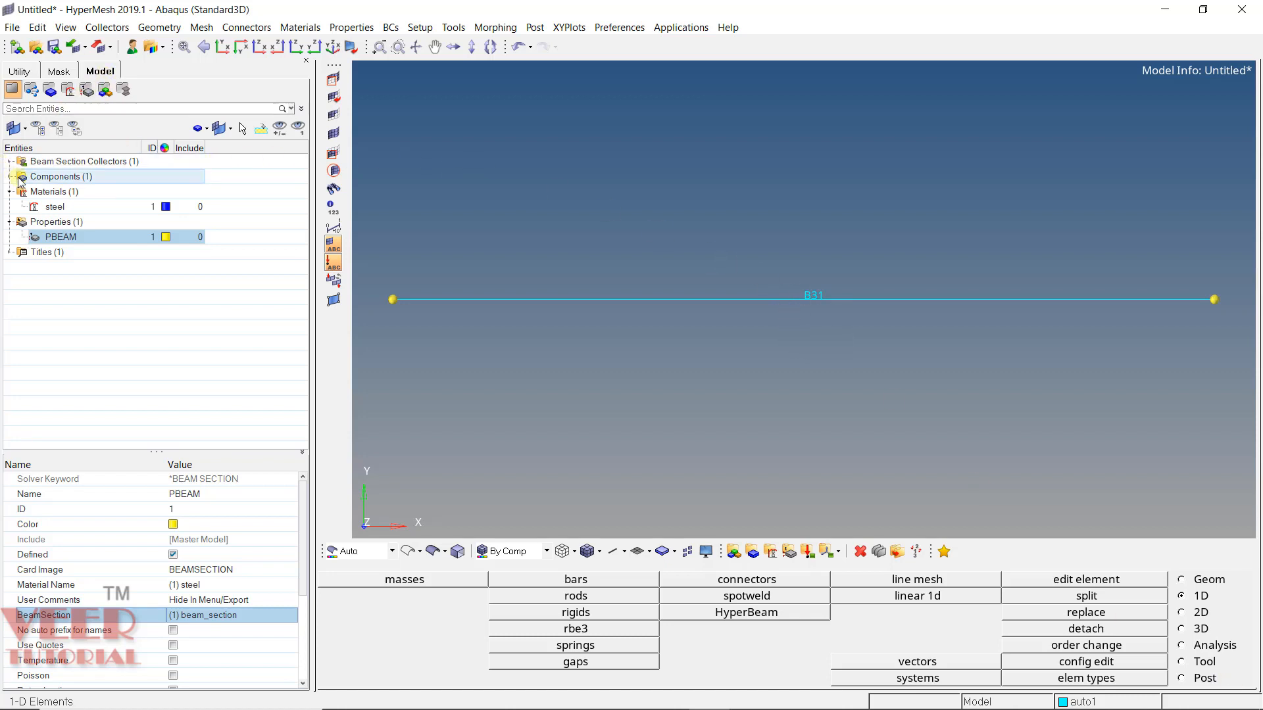
- Find the auto1 component in the model tree and hide and reshow its elements to check what it contains
{"action": "left_click", "coordinate": [48, 179]}
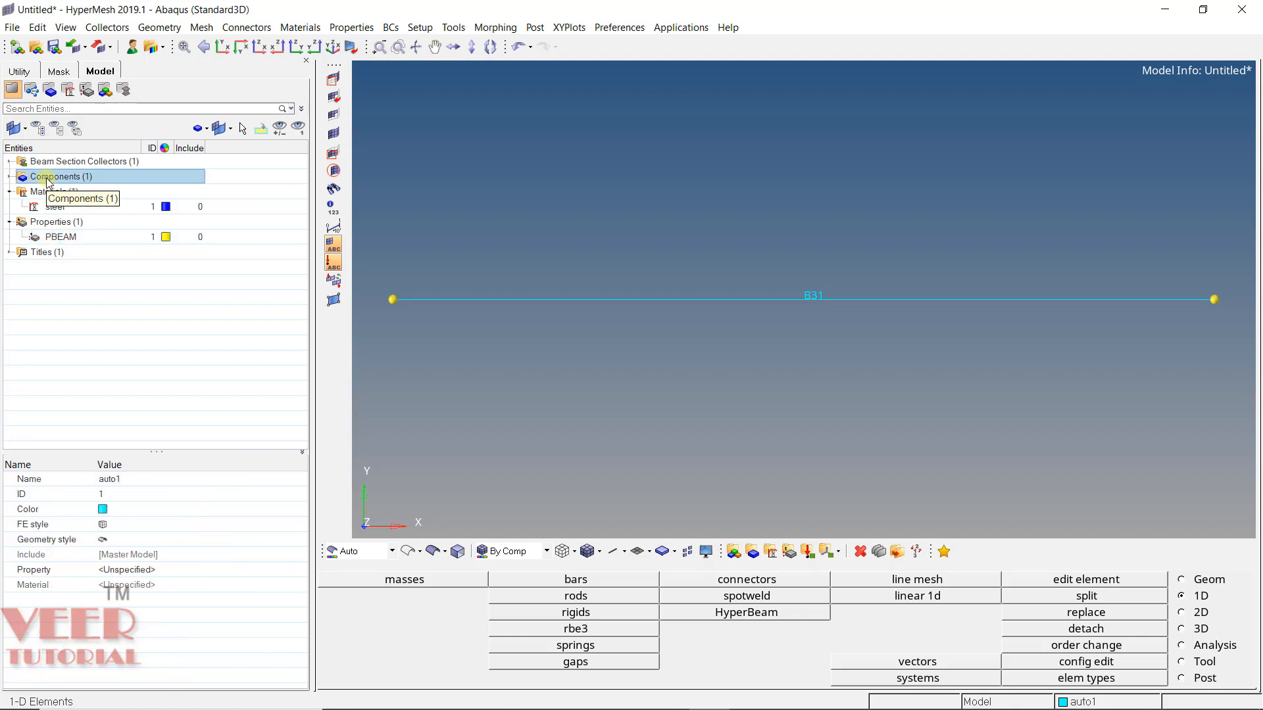
{"action": "left_click", "coordinate": [10, 177]}
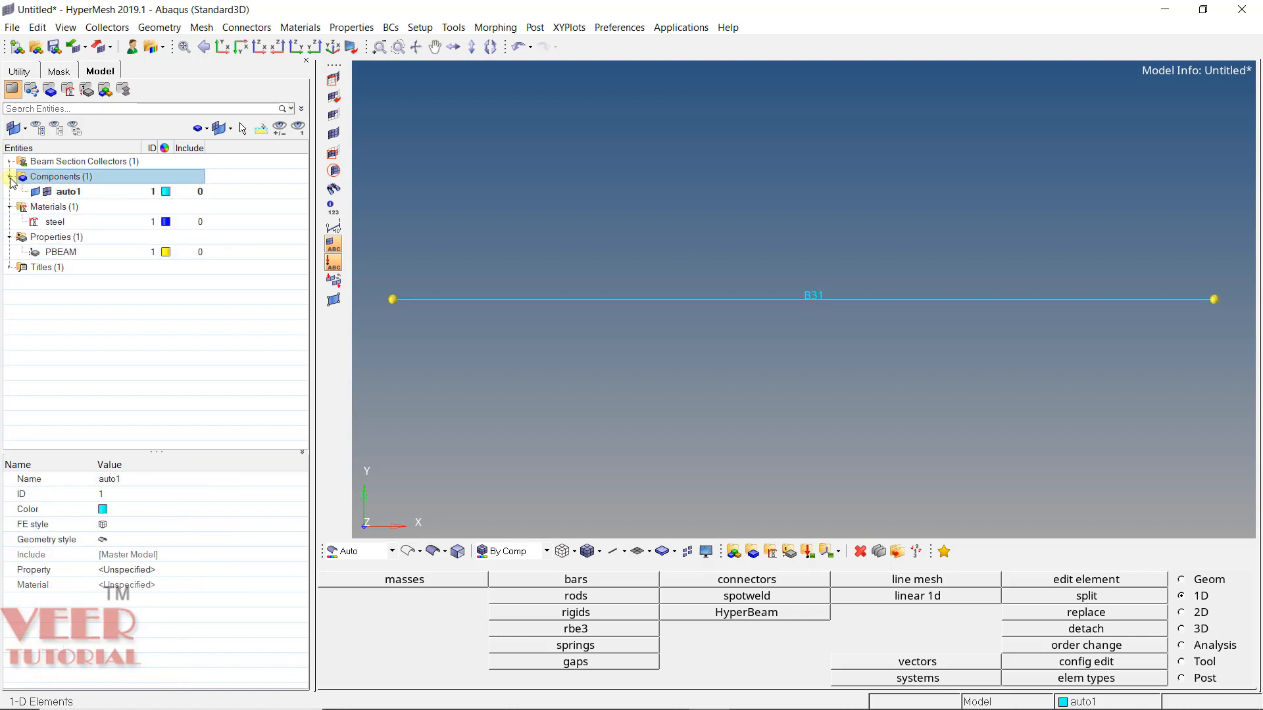
{"action": "left_click", "coordinate": [98, 192]}
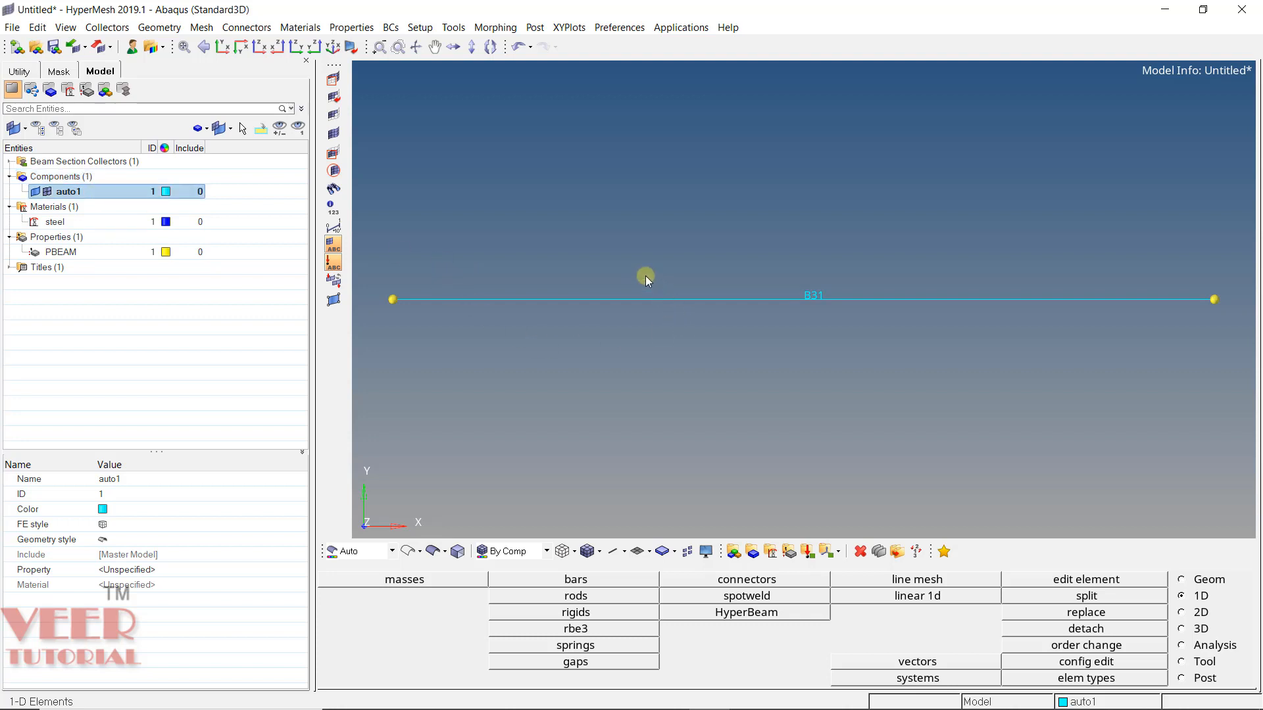
{"action": "left_click", "coordinate": [50, 191]}
{"action": "left_click", "coordinate": [50, 192]}
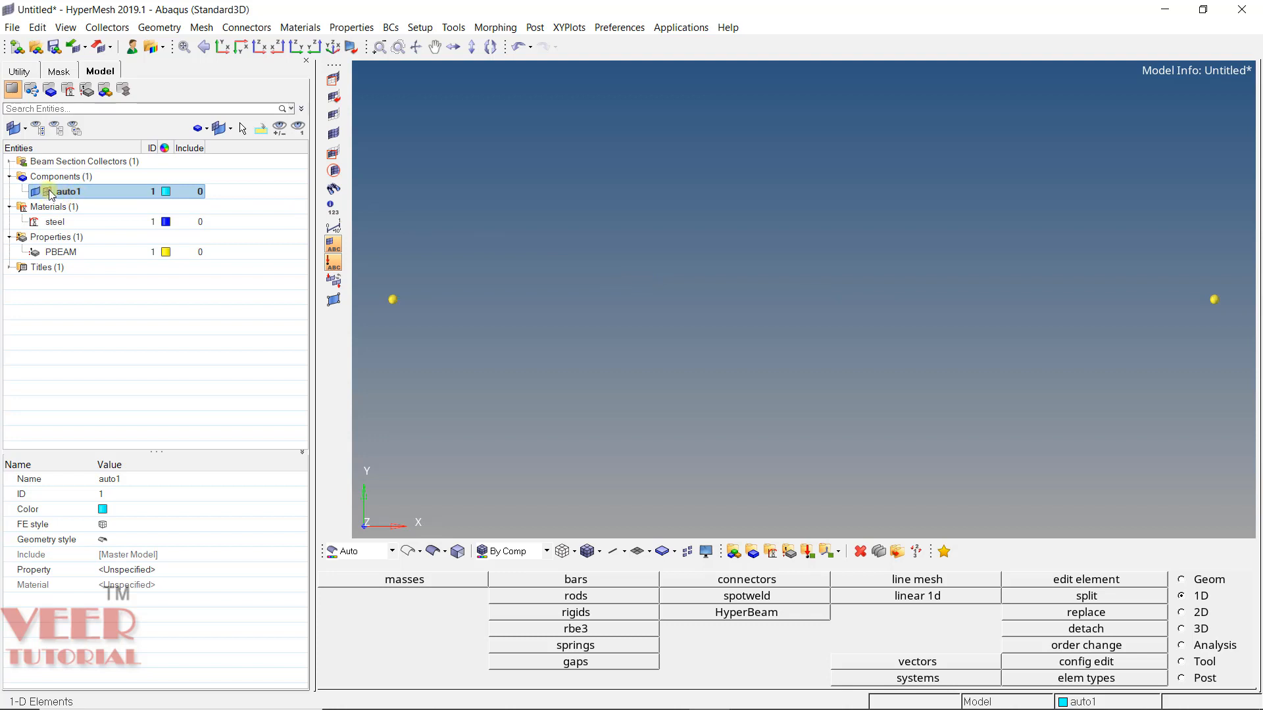
{"action": "left_click", "coordinate": [50, 192]}
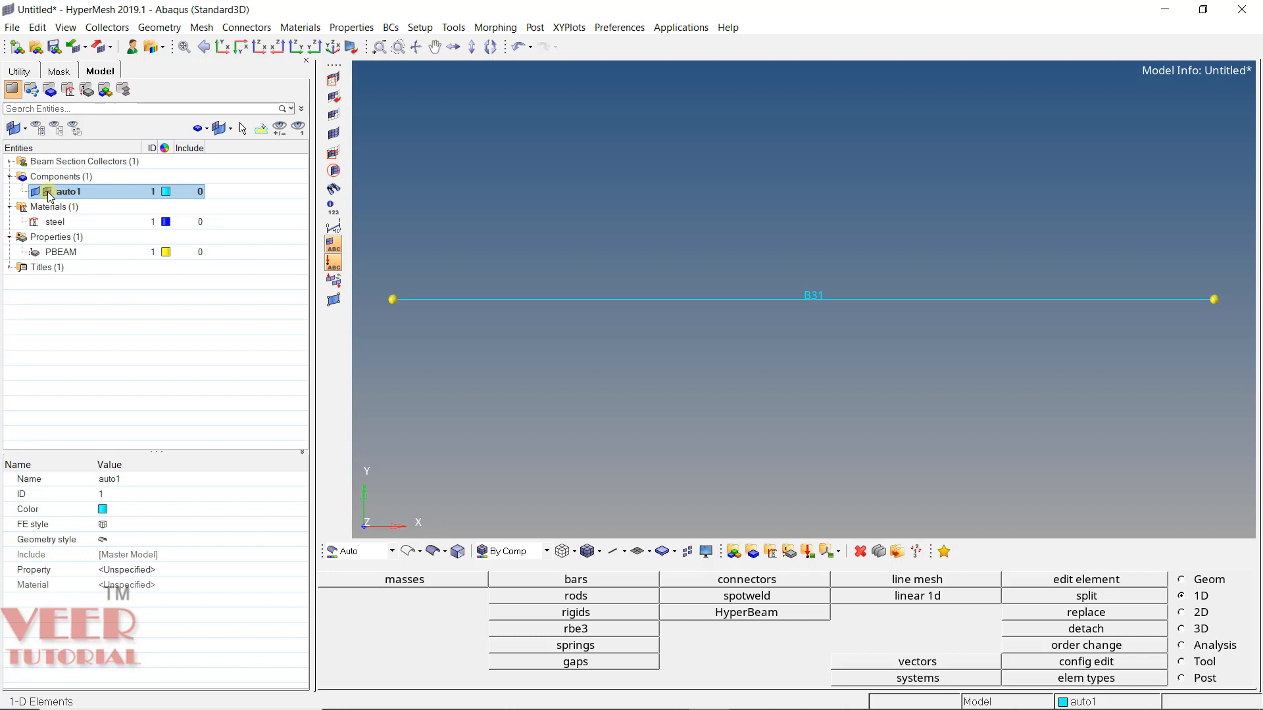
- Recolour the auto1 component orange and rename it beam
{"action": "left_click", "coordinate": [167, 192]}
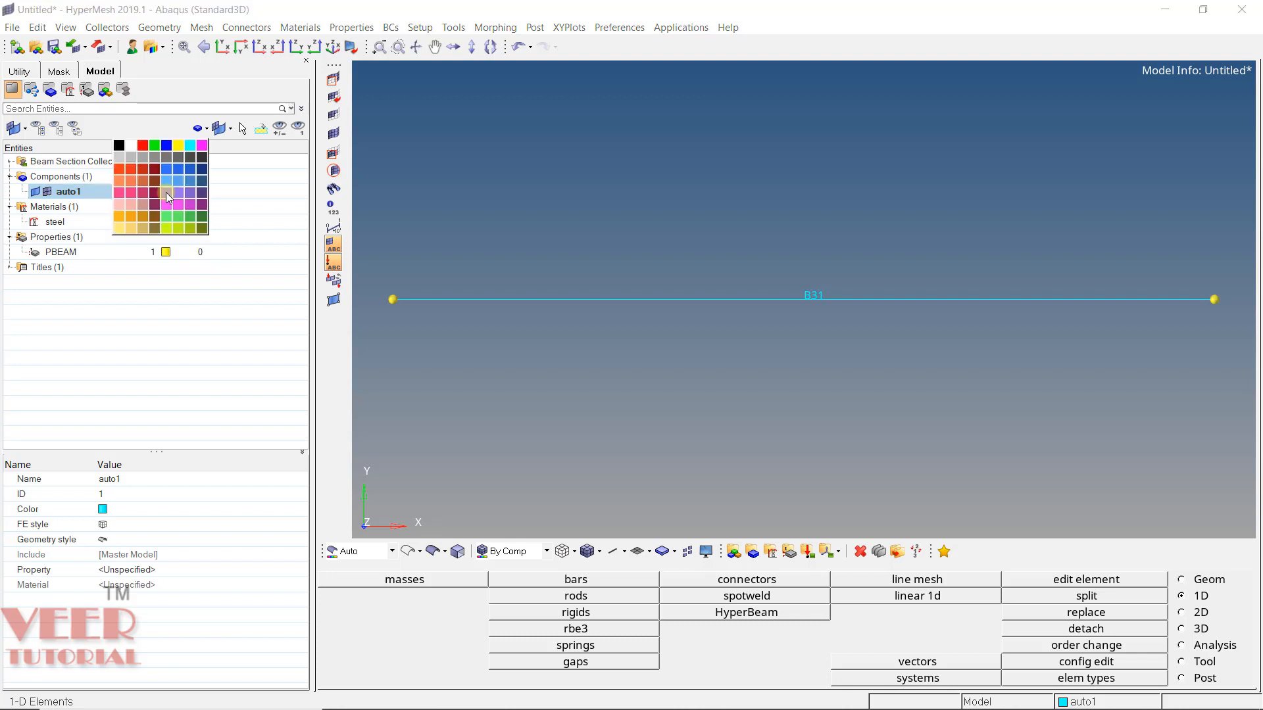
{"action": "left_click", "coordinate": [131, 186]}
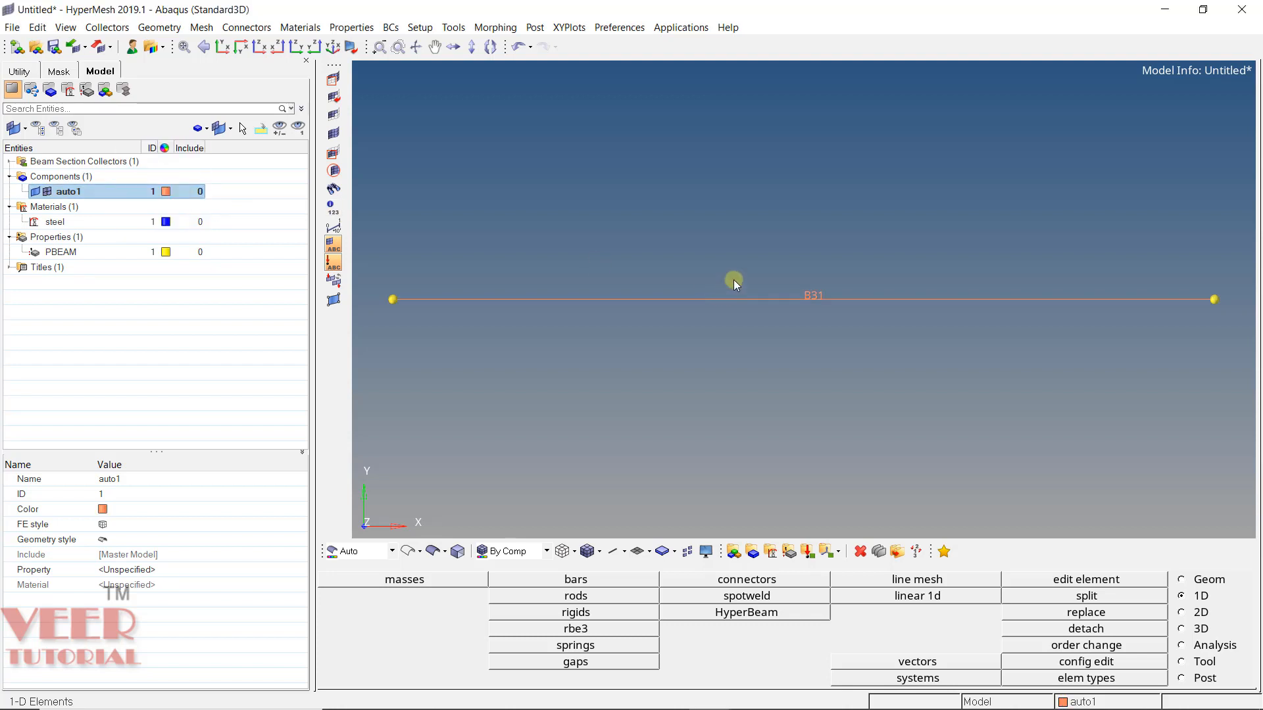
{"action": "left_click", "coordinate": [136, 487]}
{"action": "left_click", "coordinate": [135, 486]}
{"action": "type", "text": "bea"}
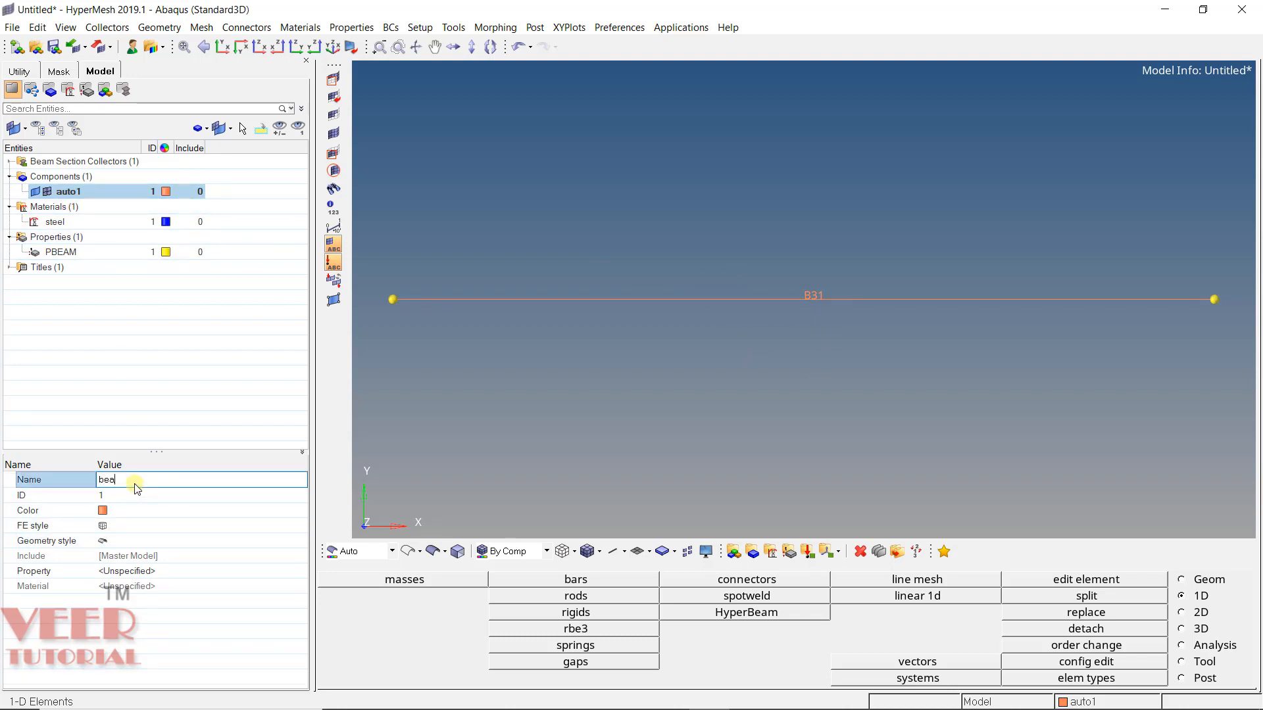
{"action": "type", "text": "m"}
{"action": "key", "text": "Return"}
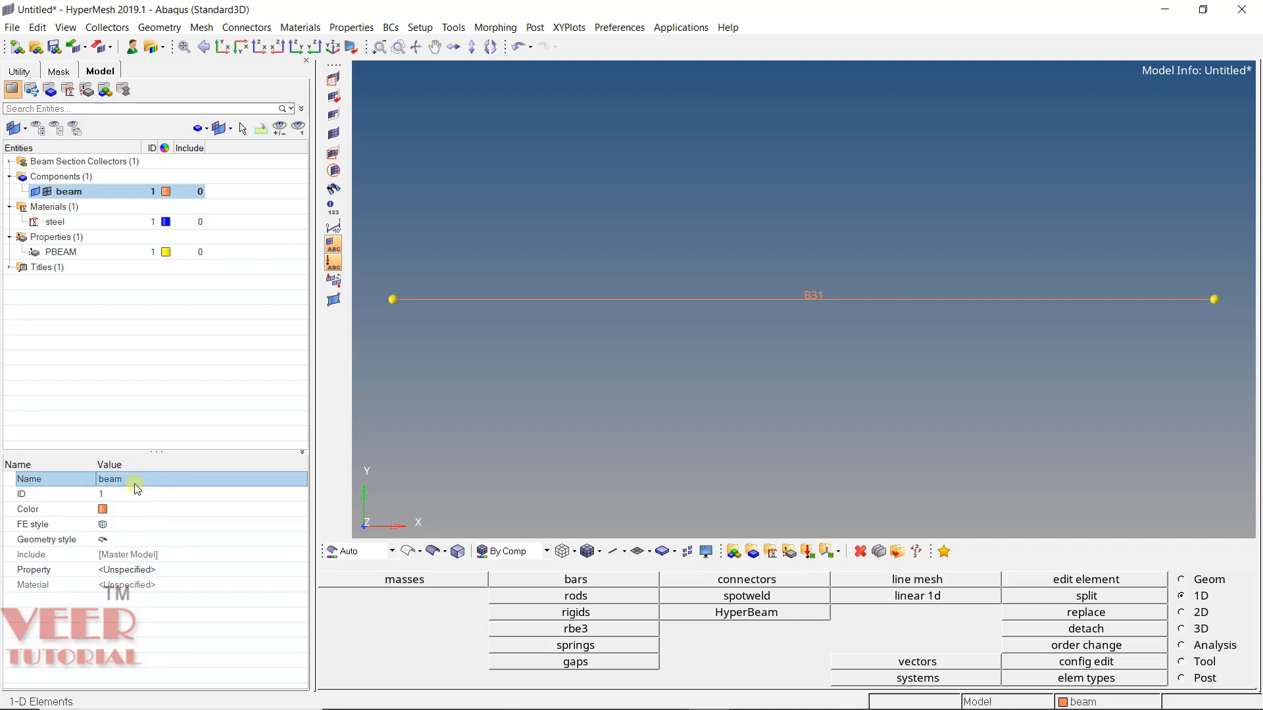
- Assign the PBEAM property to the beam component
{"action": "left_click", "coordinate": [149, 569]}
{"action": "left_click", "coordinate": [148, 570]}
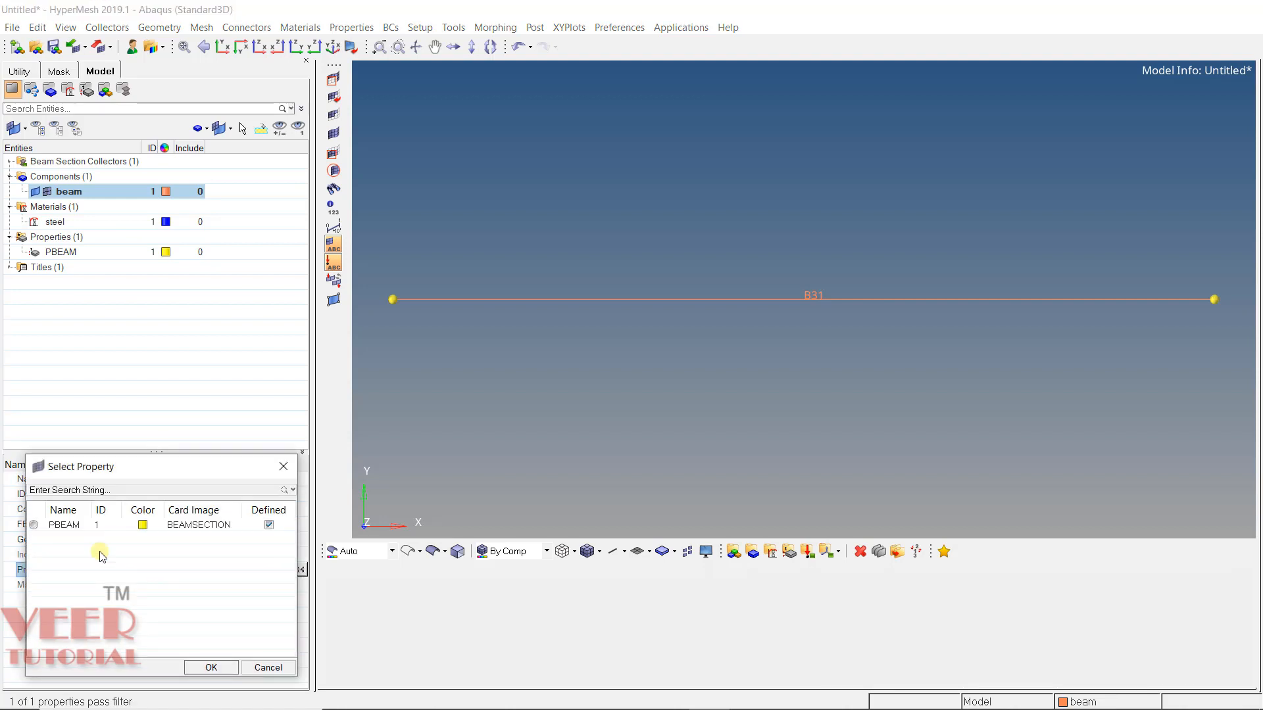
{"action": "left_click", "coordinate": [53, 524]}
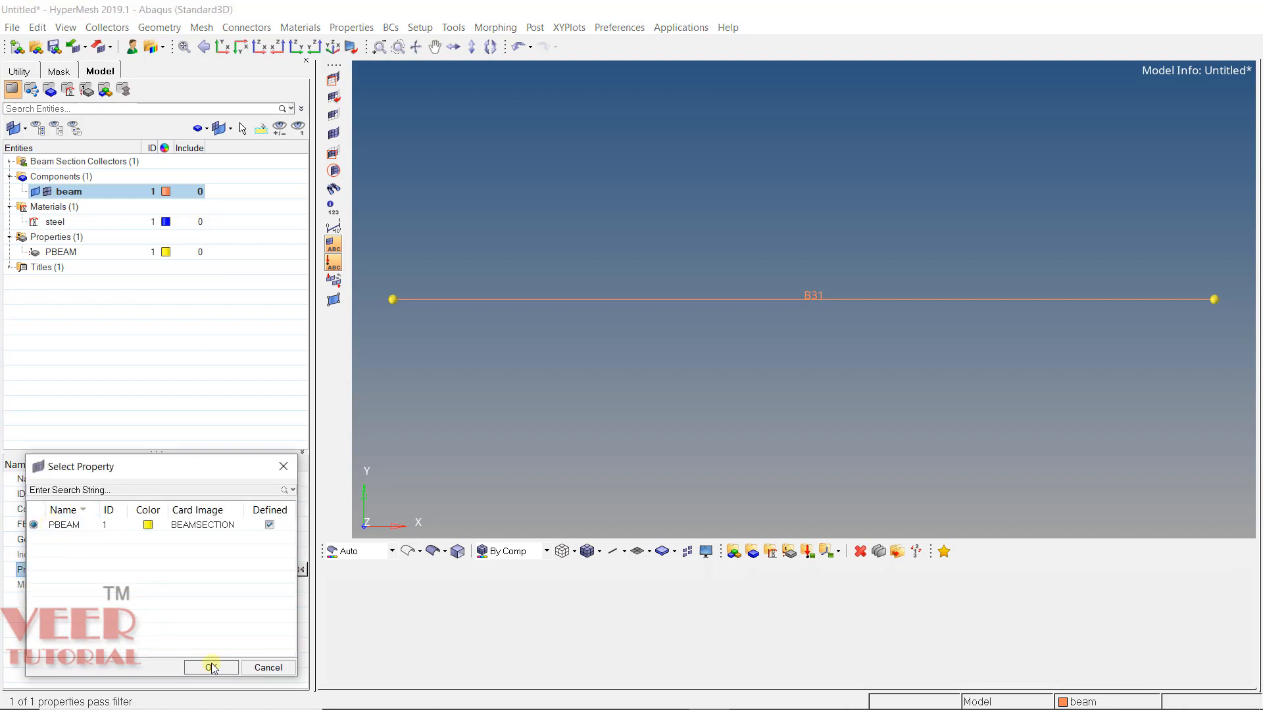
{"action": "left_click", "coordinate": [211, 666]}
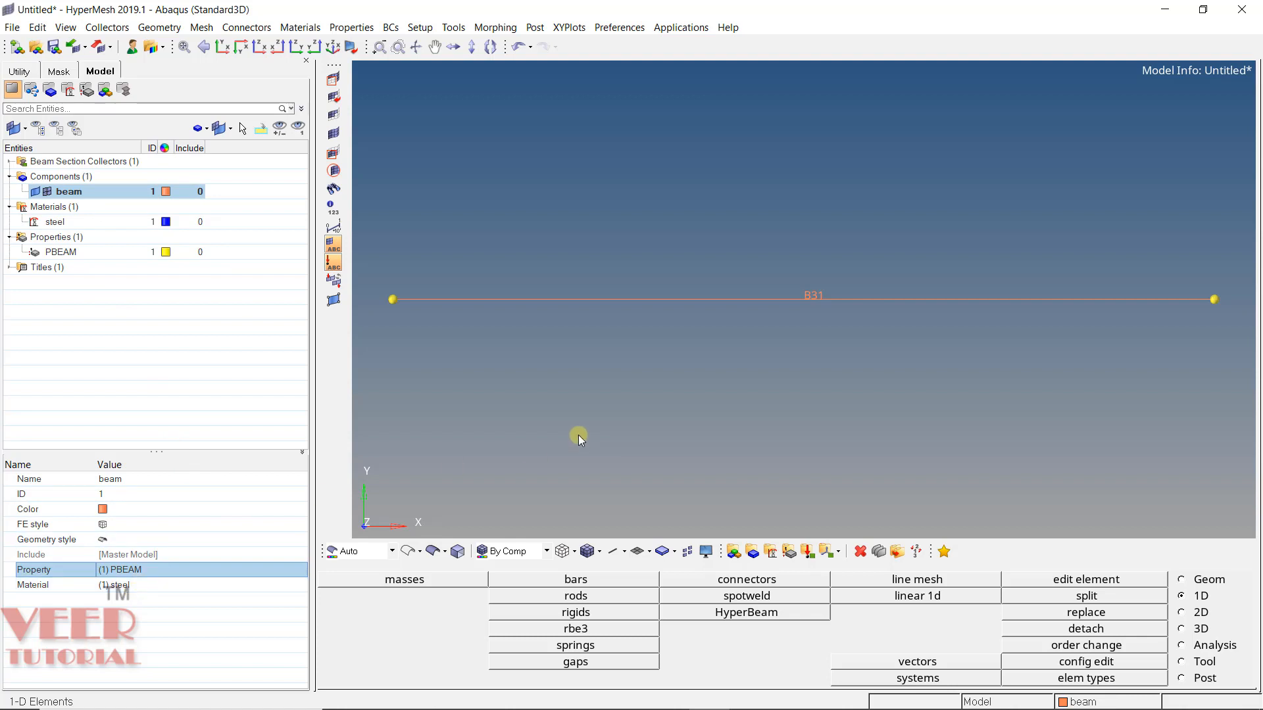
- Save the model as a HyperMesh binary file named beam_1 in the hypermesh abaqus folder
{"action": "left_click", "coordinate": [12, 27]}
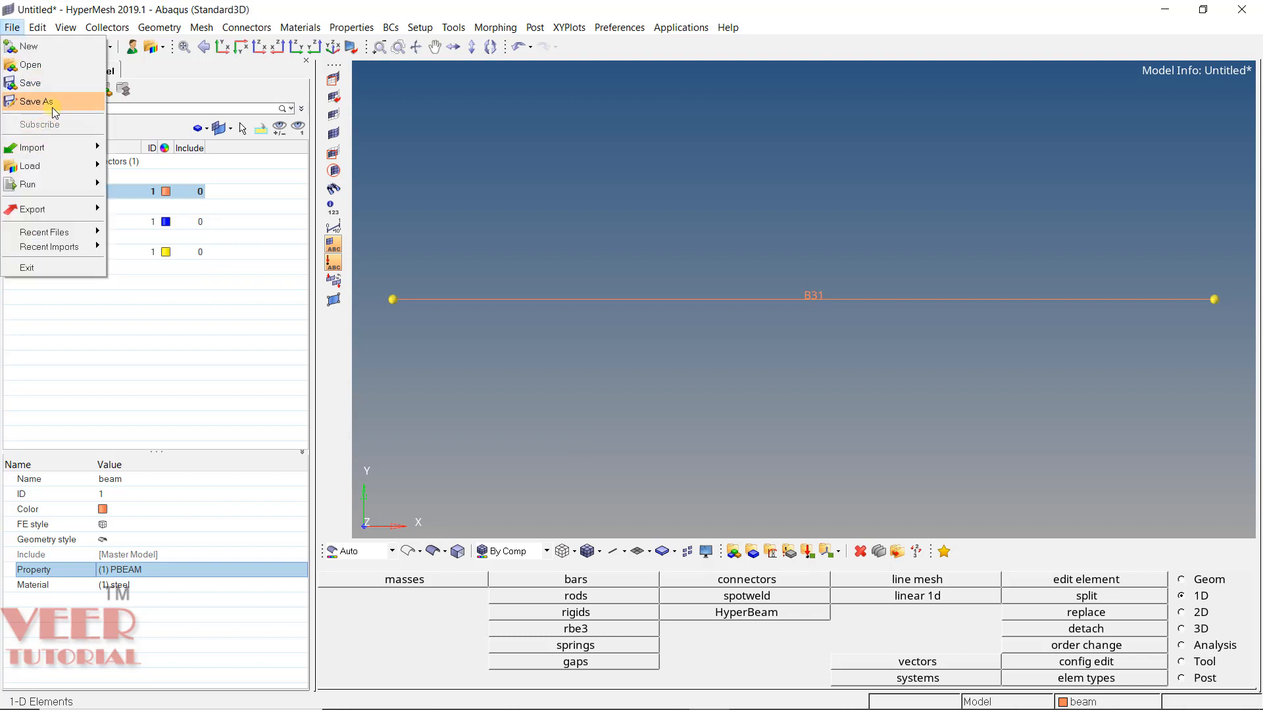
{"action": "left_click", "coordinate": [36, 101]}
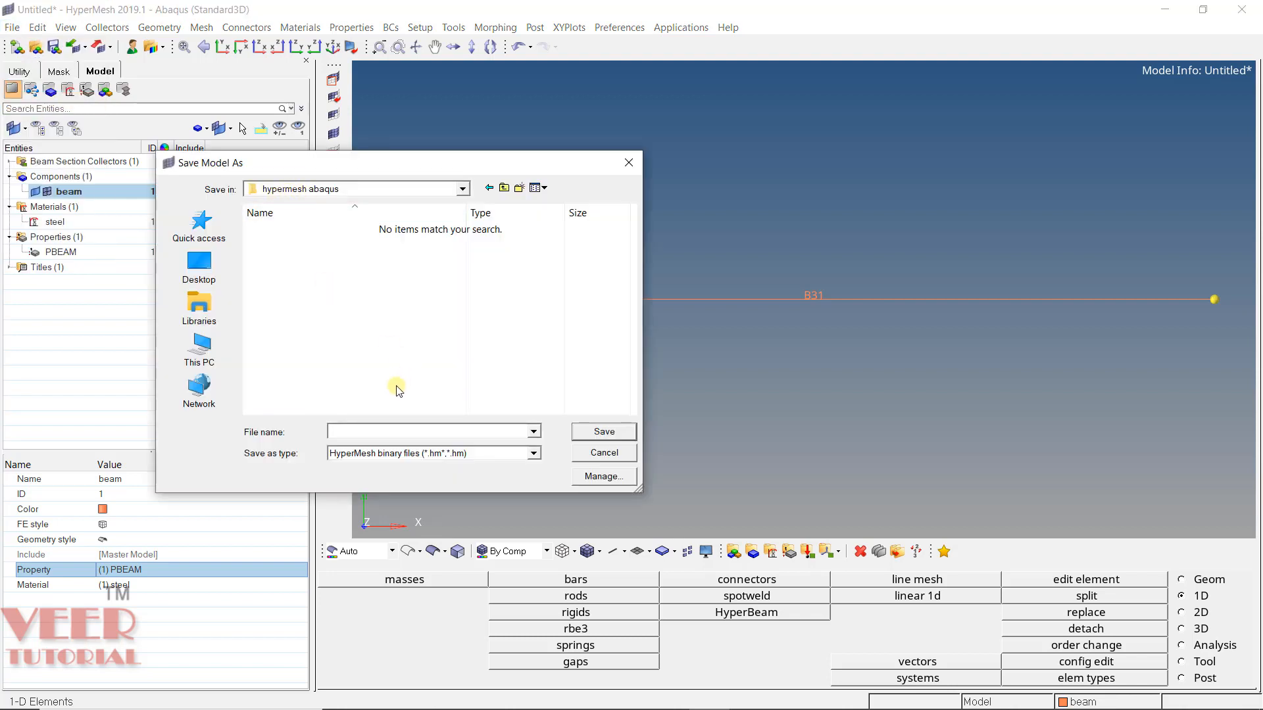
{"action": "left_click", "coordinate": [374, 430]}
{"action": "type", "text": "beam_1"}
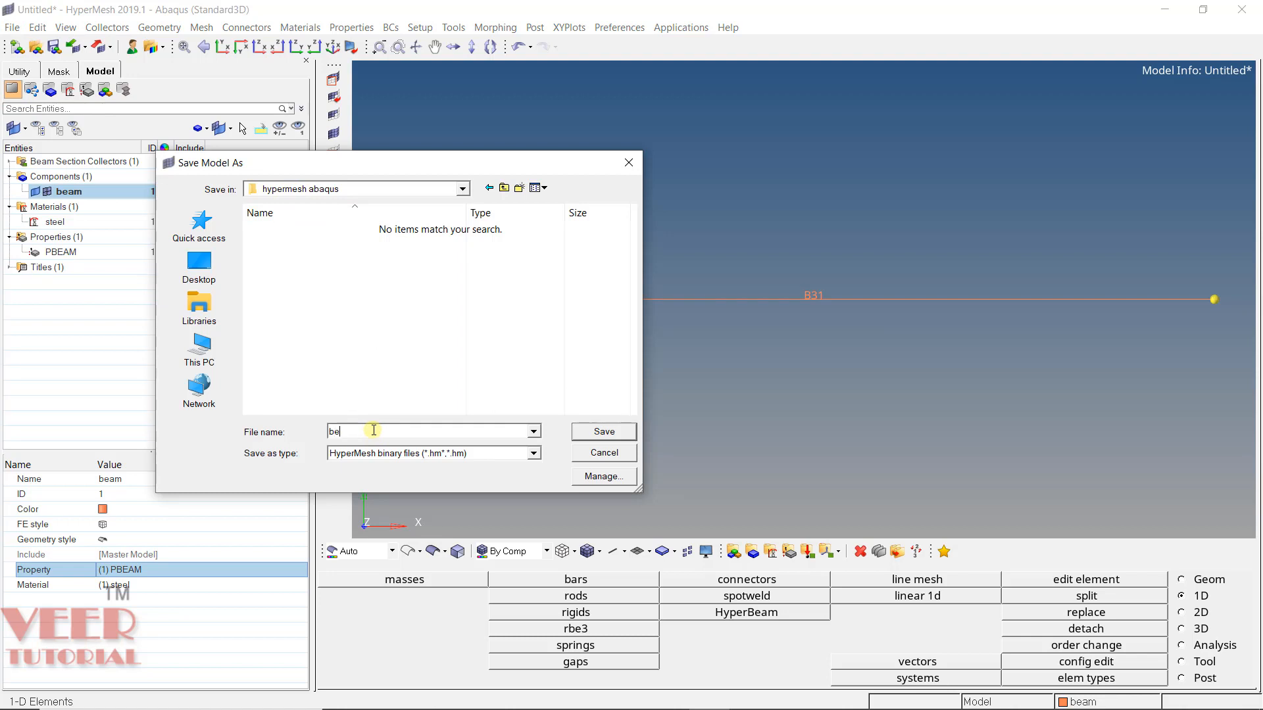